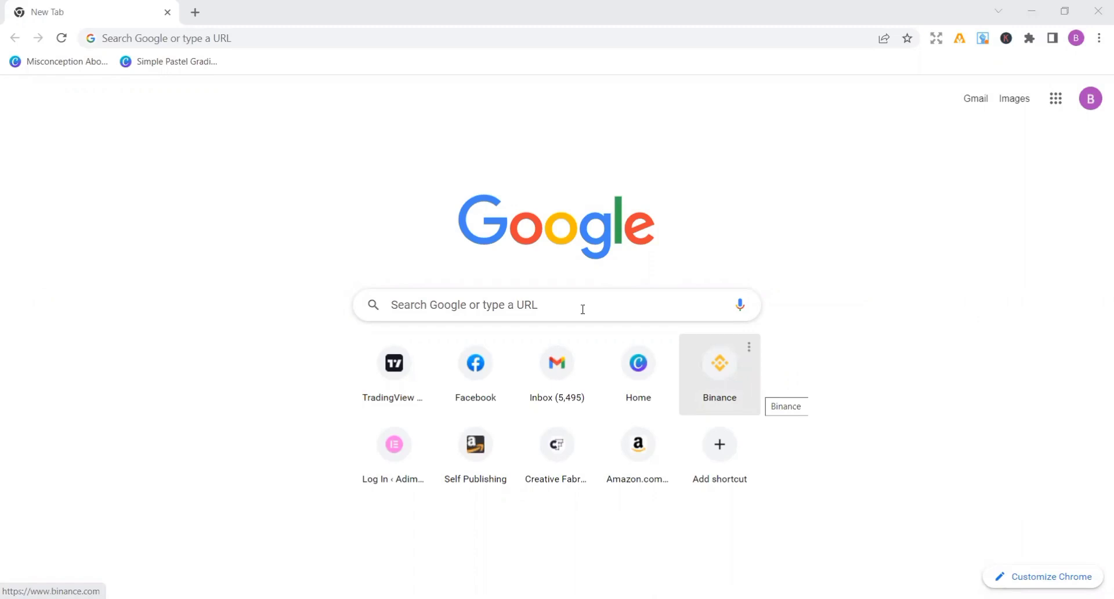
- Open the Kindle Direct Publishing website at kdp.amazon.com
click(246, 43)
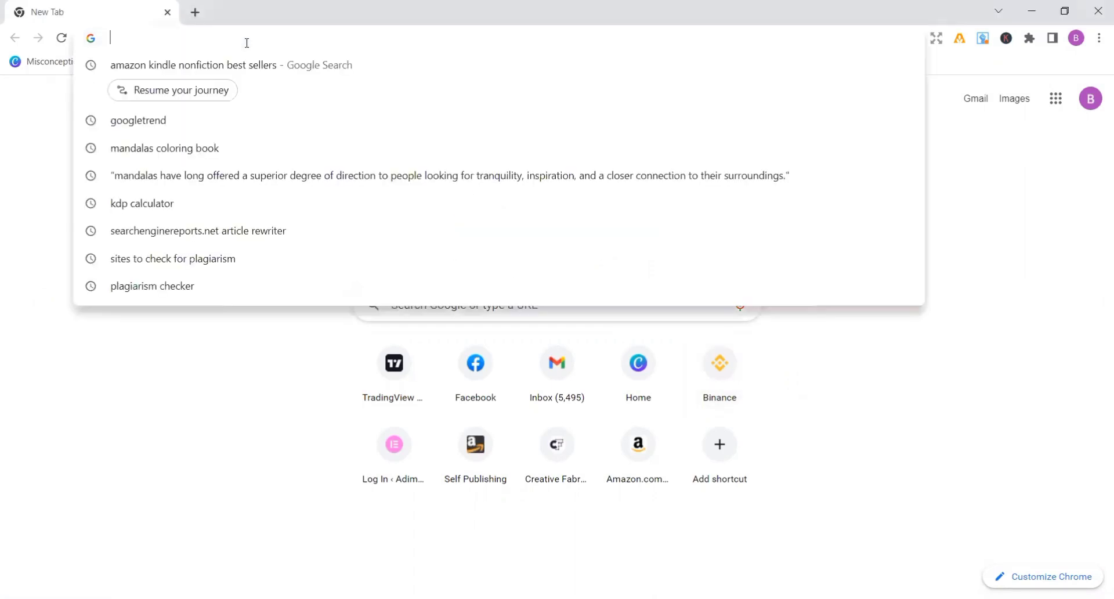
text(kdp.amazon.com)
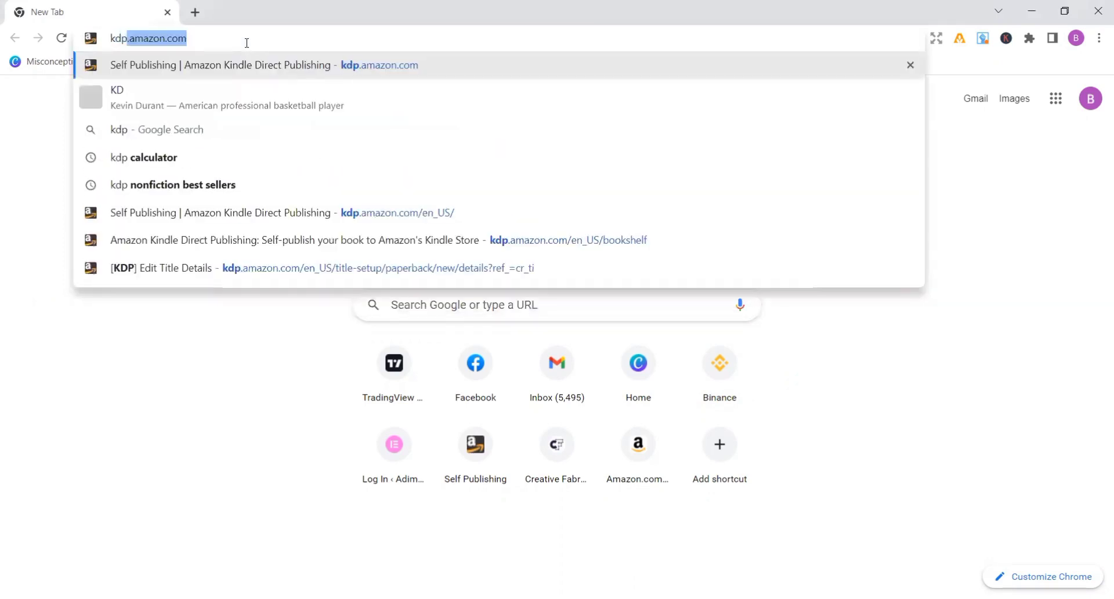
key(Return)
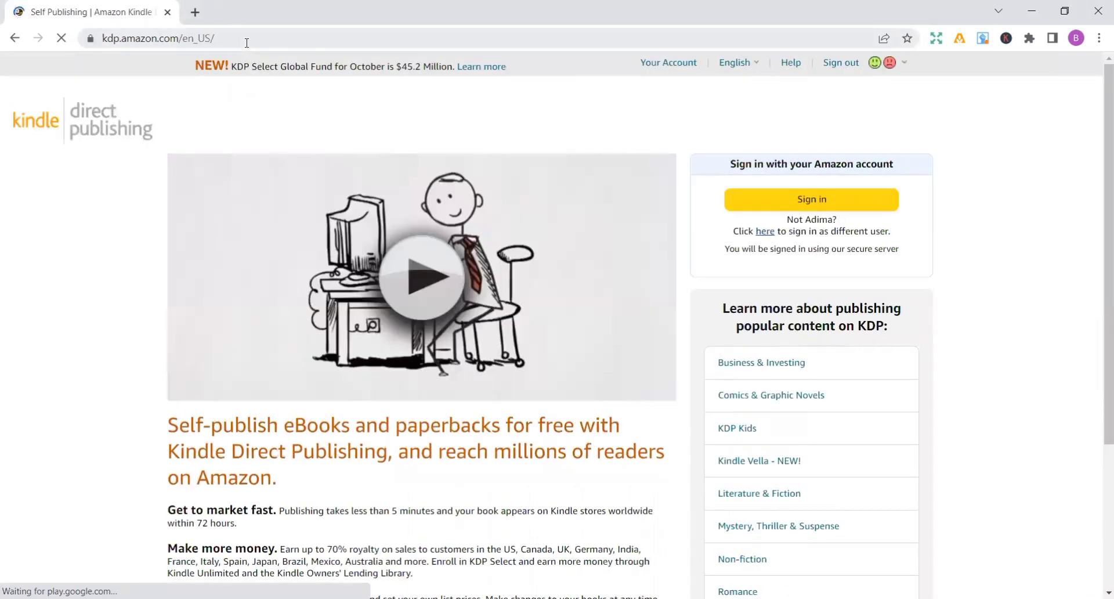
- Sign in to Kindle Direct Publishing and start creating a new paperback
click(805, 200)
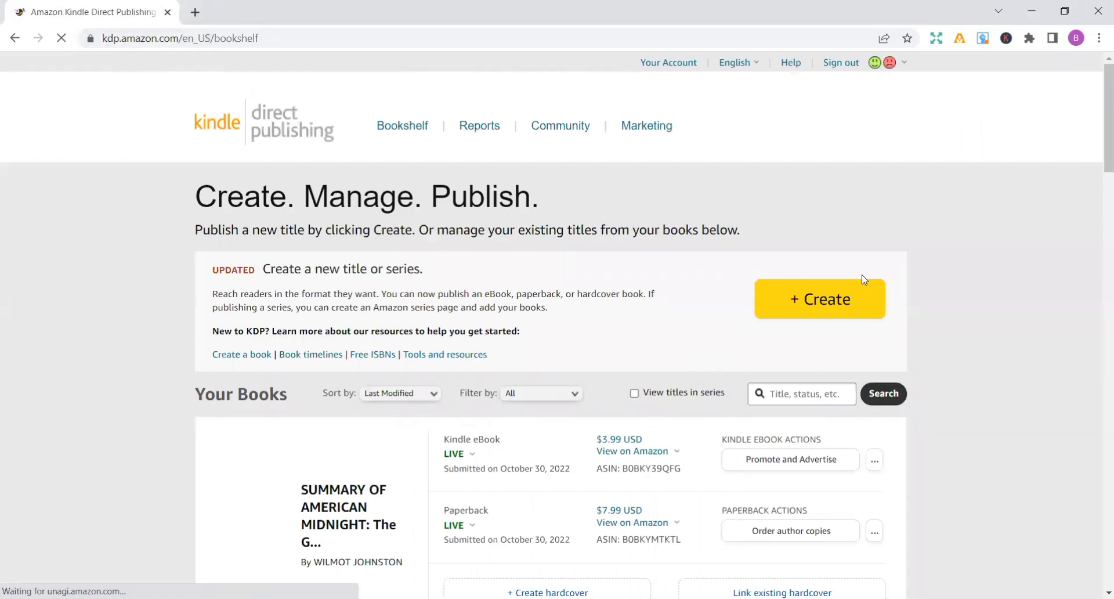
click(823, 301)
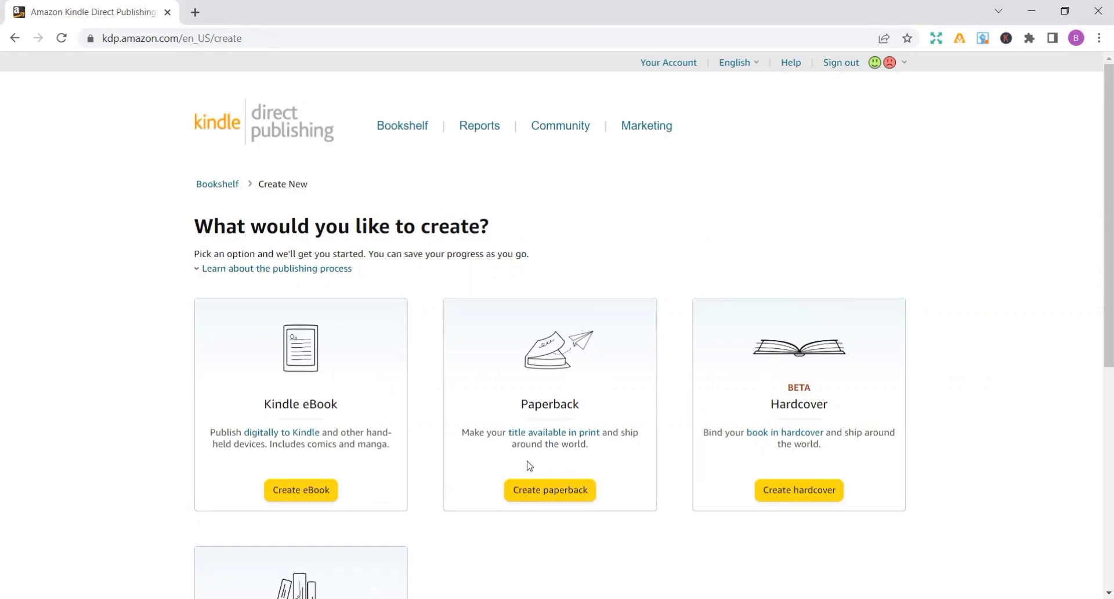
click(541, 497)
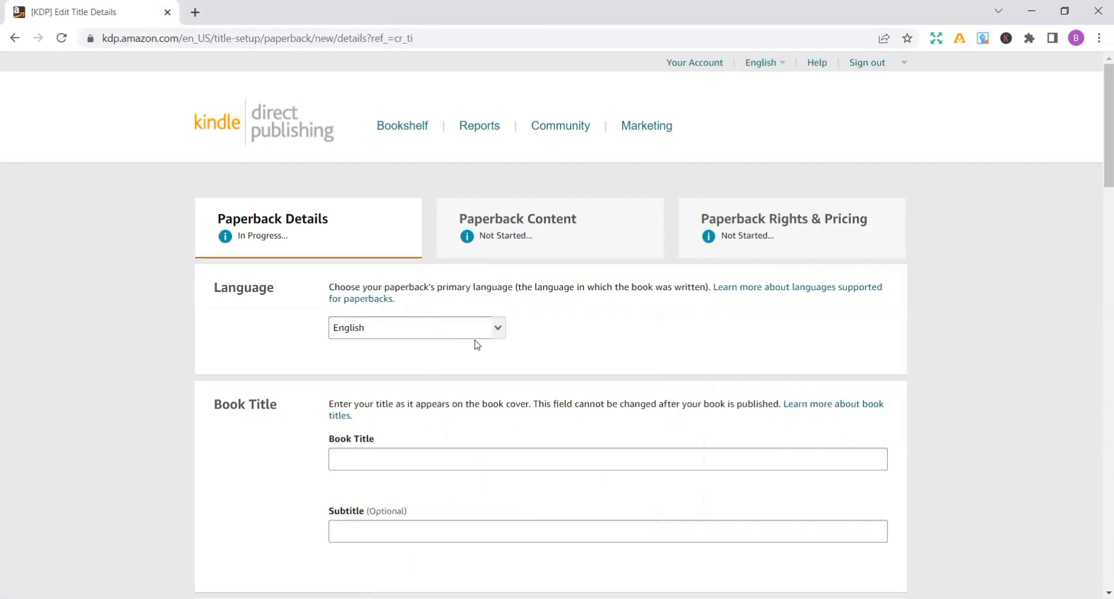
- Enter "NATURE MANDALAS" as the book title
click(375, 459)
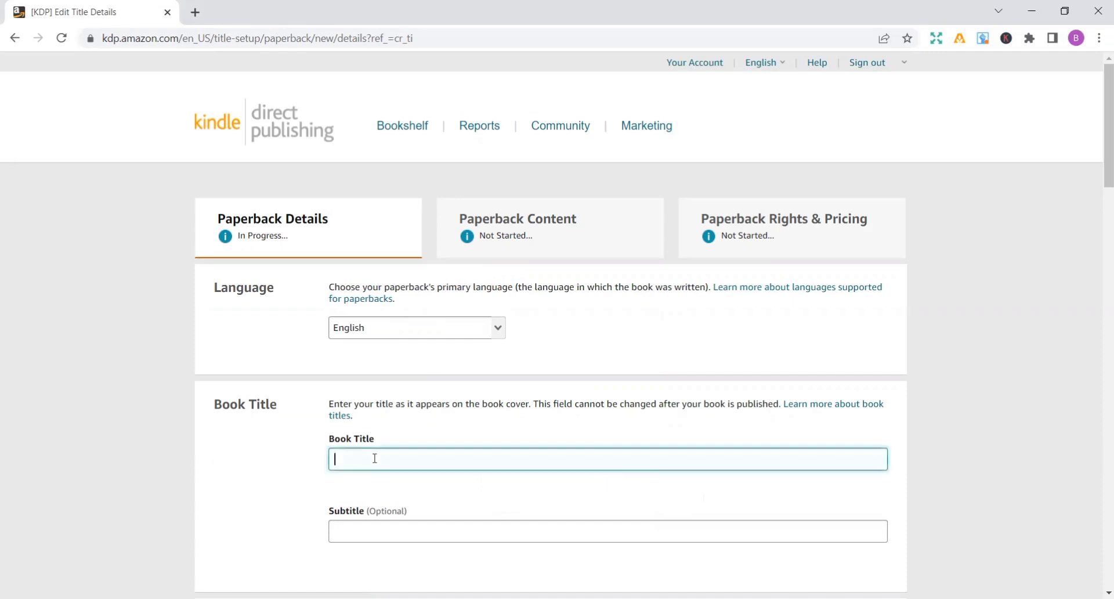
text(NATURE MANDALAS)
- Enter "A Coloring Meditation Book For Adults" as the subtitle
click(373, 525)
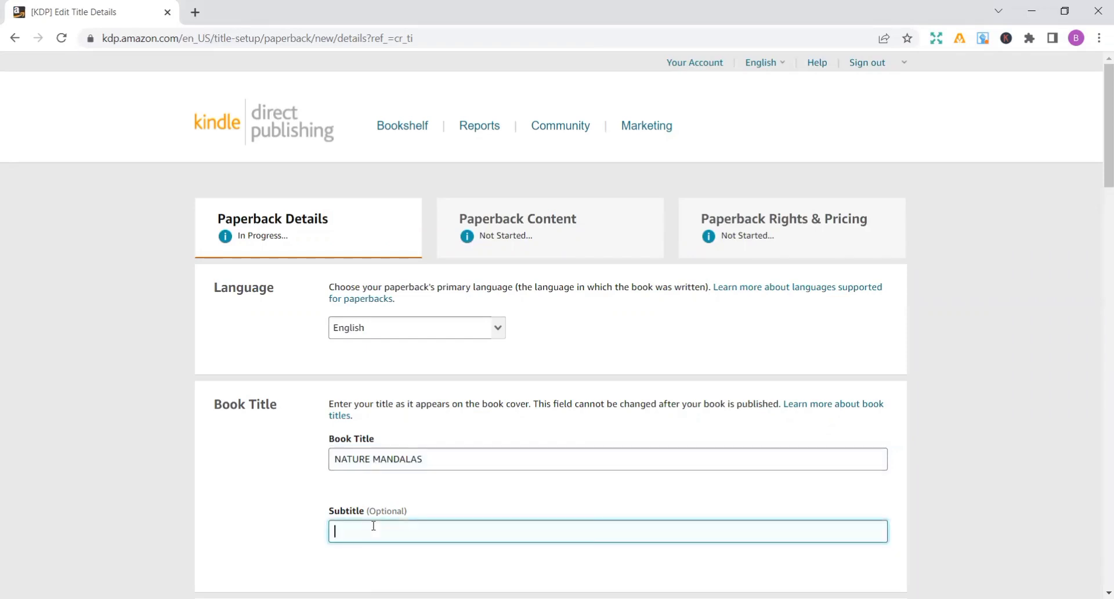
text(S)
text(A)
text( Colori)
text(ng )
text(Medita)
text(tion )
text(book)
key(BackSpace)
key(BackSpace)
key(BackSpace)
key(BackSpace)
key(BackSpace)
text(Book f)
key(BackSpace)
text(For Aduly)
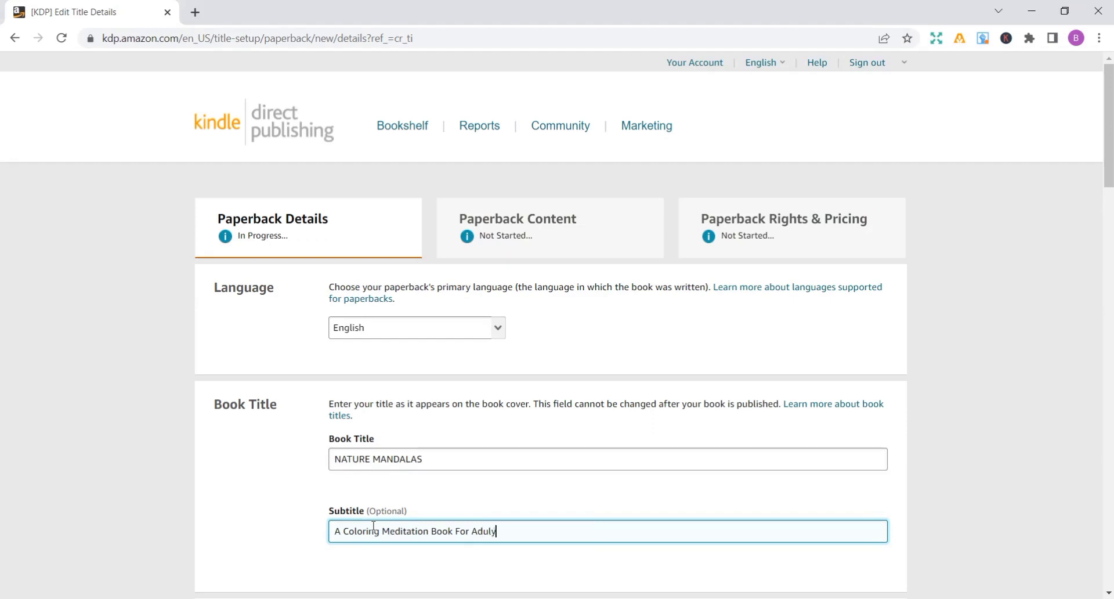
key(BackSpace)
text(ts, Teenagers)
text( t)
text(o)
- Extend the subtitle with ", Teenagers For Relaxation", correcting the spelling and capitalization of the last word
key(BackSpace)
key(BackSpace)
text(for)
key(BackSpace)
key(BackSpace)
key(BackSpace)
text(For trelaxation)
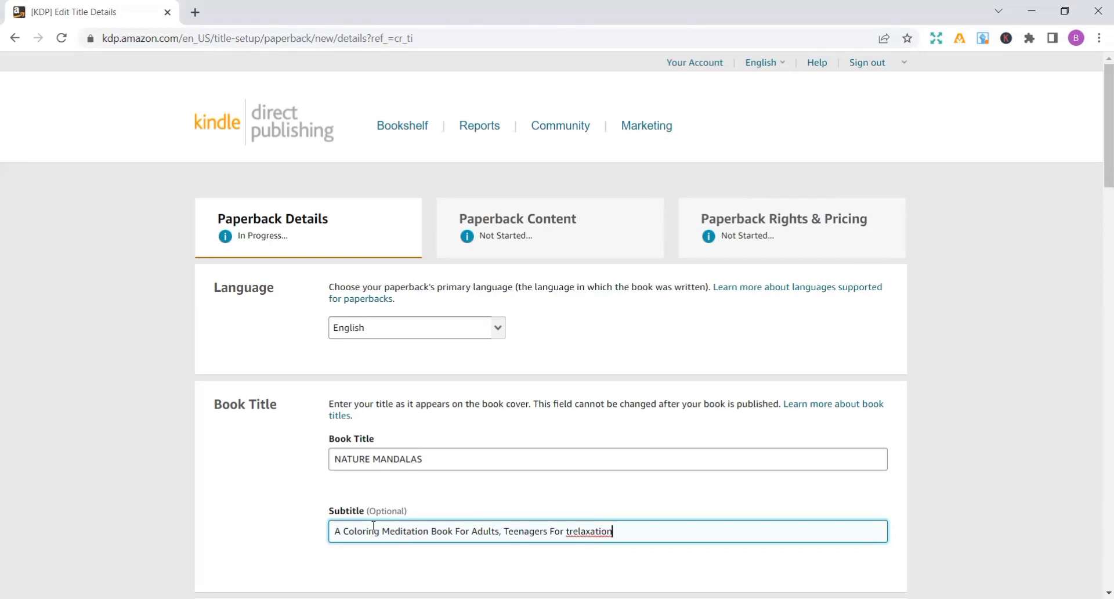
key(Left)
key(Left)
key(Left)
key(Left)
key(Left)
key(Left)
key(Left)
key(Left)
key(Left)
key(BackSpace)
key(BackSpace)
text(R)
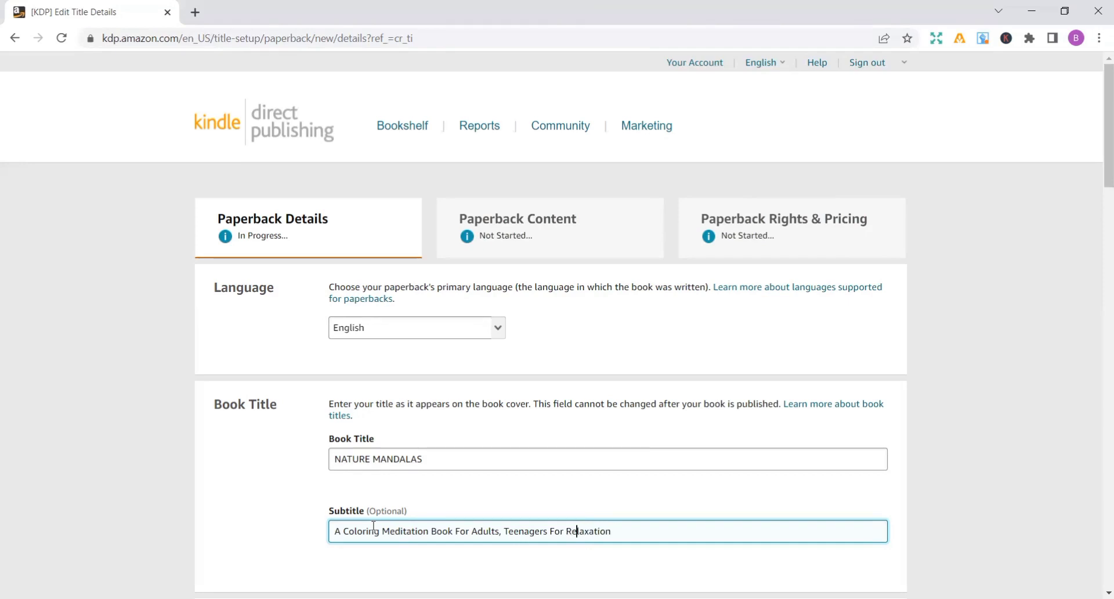
- Append "Anti-Stress and Peace" to the end of the subtitle
key(Right)
key(Right)
key(Right)
key(Right)
key(Right)
key(Right)
key(Right)
key(Right)
text(Anti-Stress and )
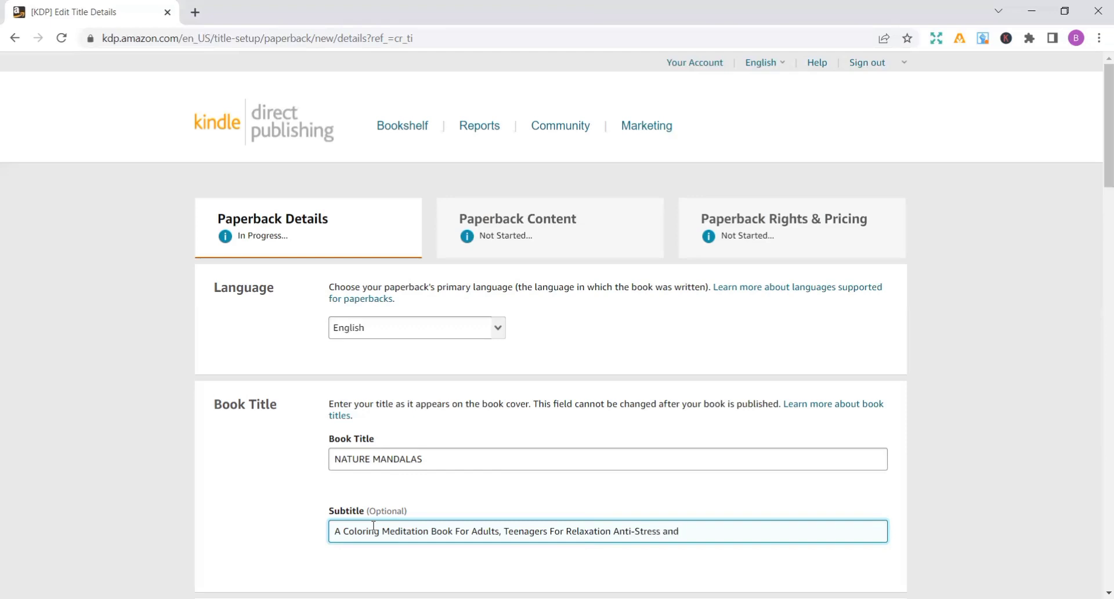
text(peace)
key(Left)
key(Left)
key(Left)
key(BackSpace)
text(P)
- Enter the primary author's first and last name, leaving the English language choice as it is
scroll(687, 289, down, 8)
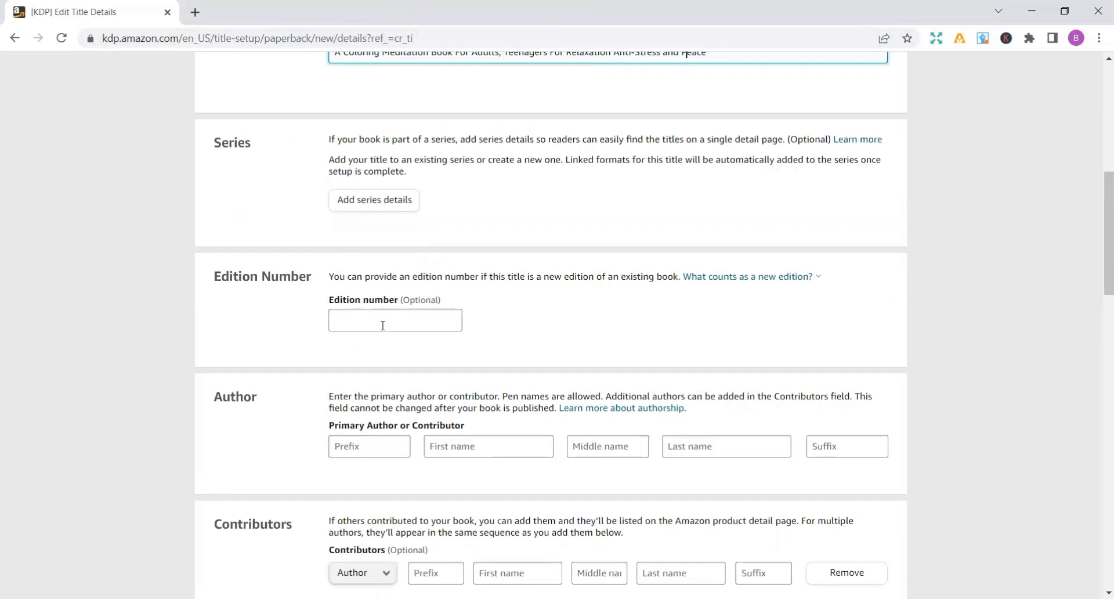
click(453, 449)
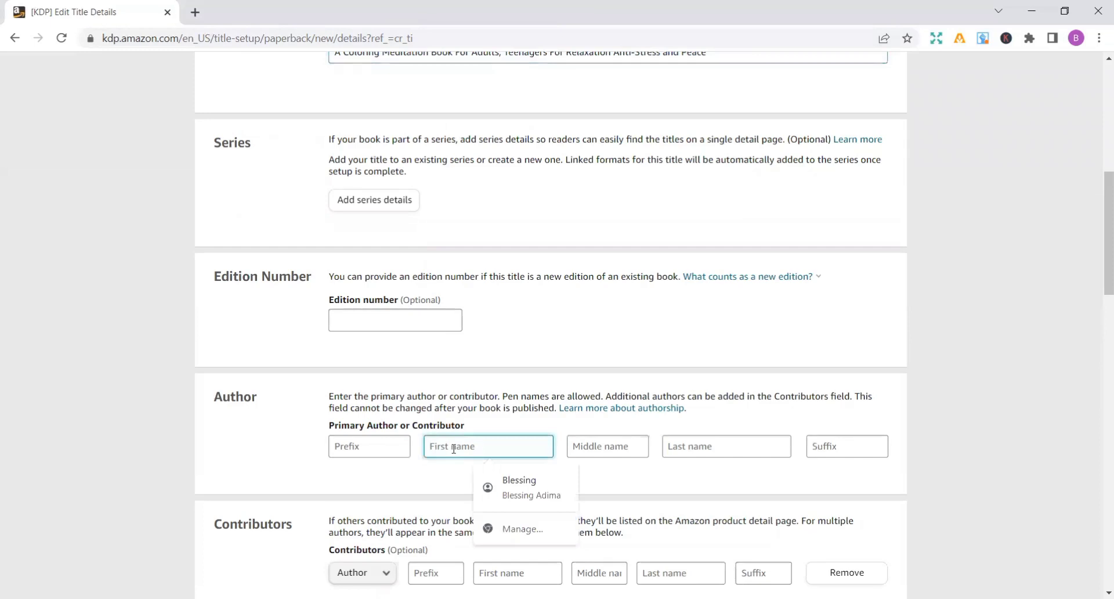
text(p)
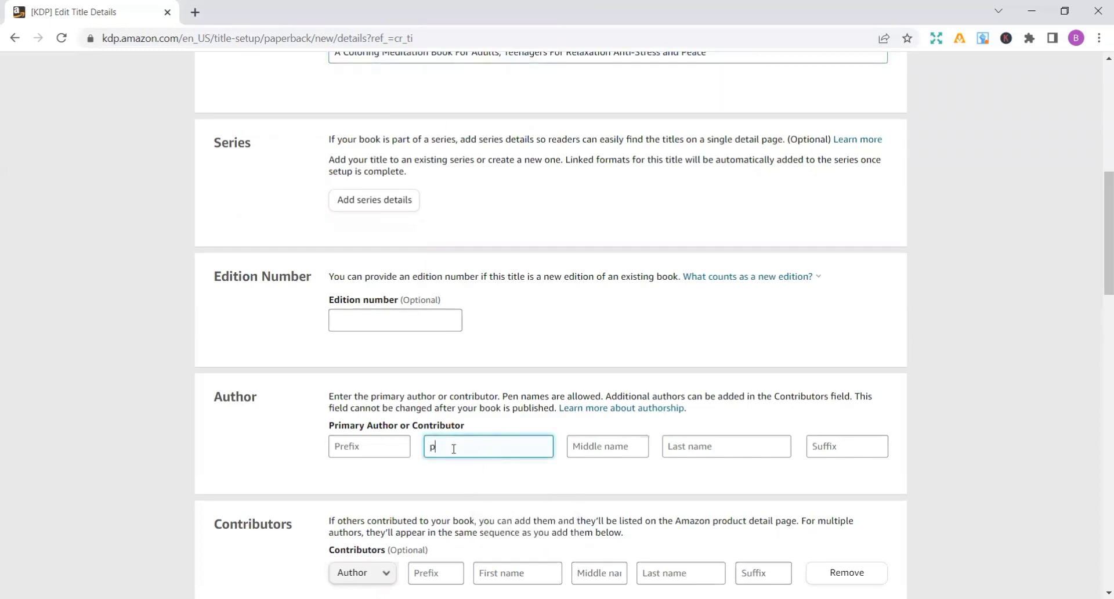
key(BackSpace)
text(Polly)
click(699, 448)
text(Bim)
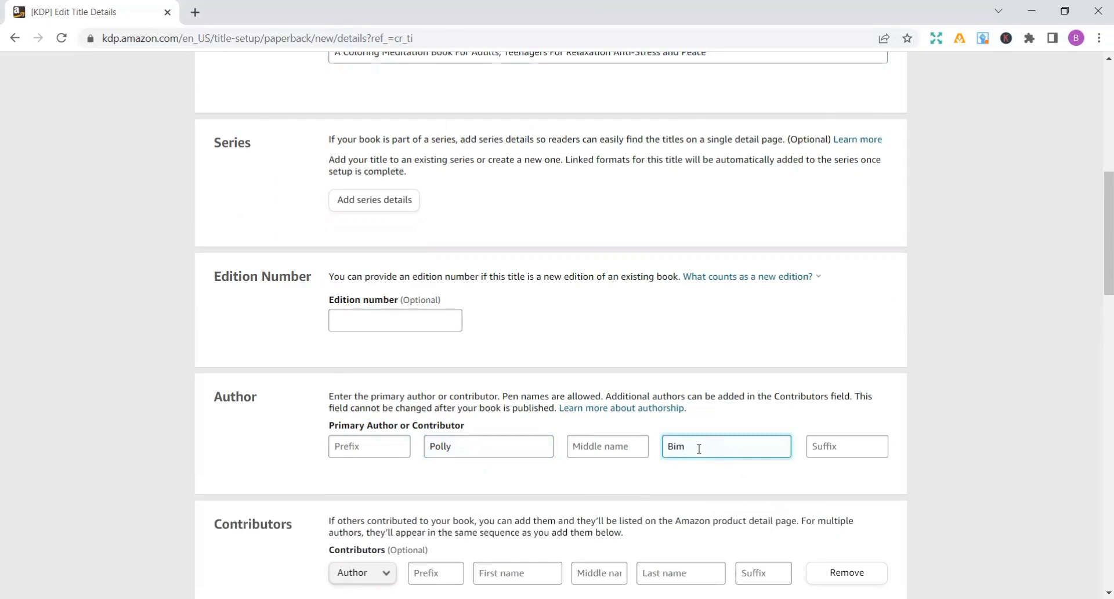
key(Return)
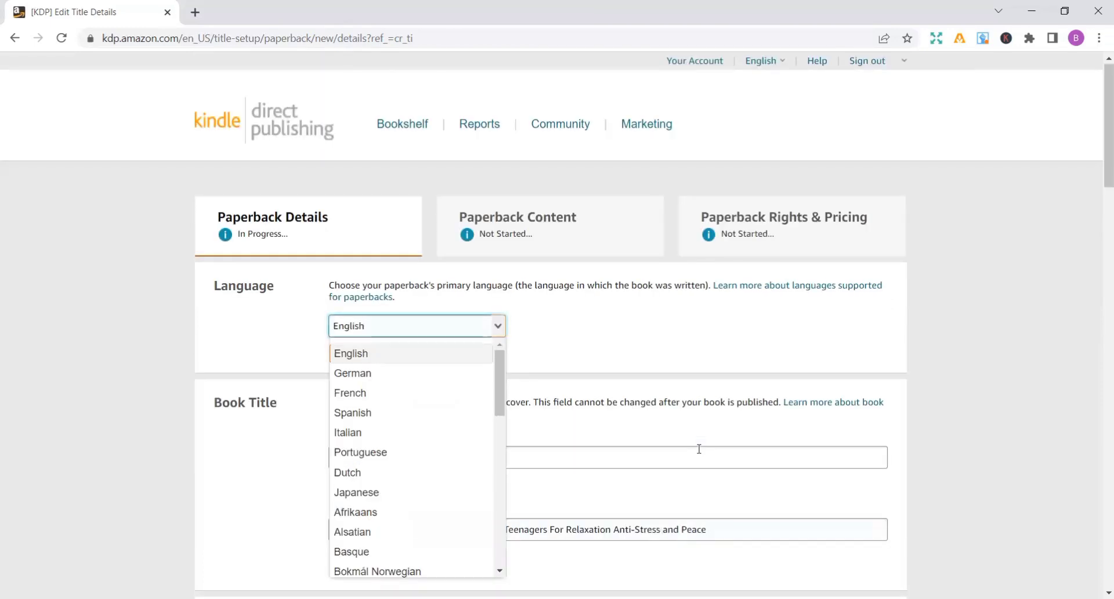
click(579, 325)
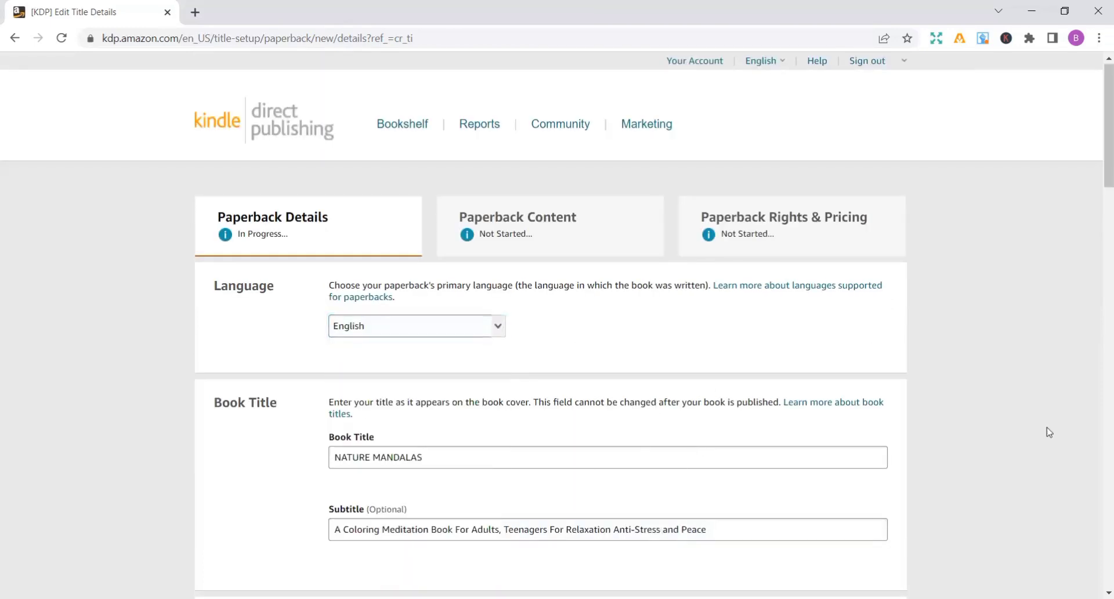
- Correct the spelling of the primary author's last name
scroll(1049, 432, down, 3)
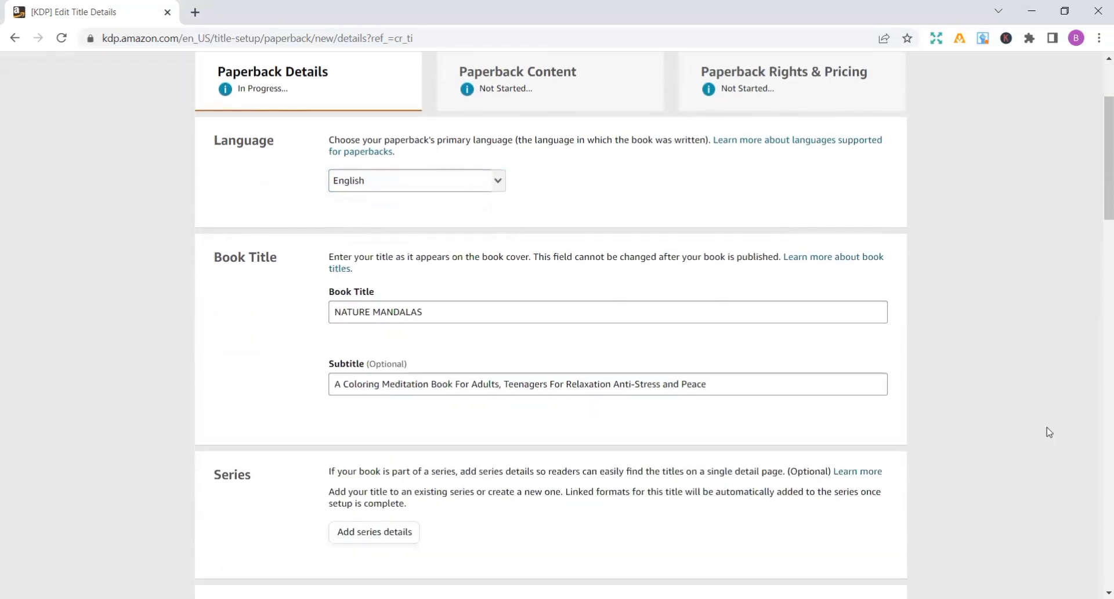
scroll(1049, 433, down, 3)
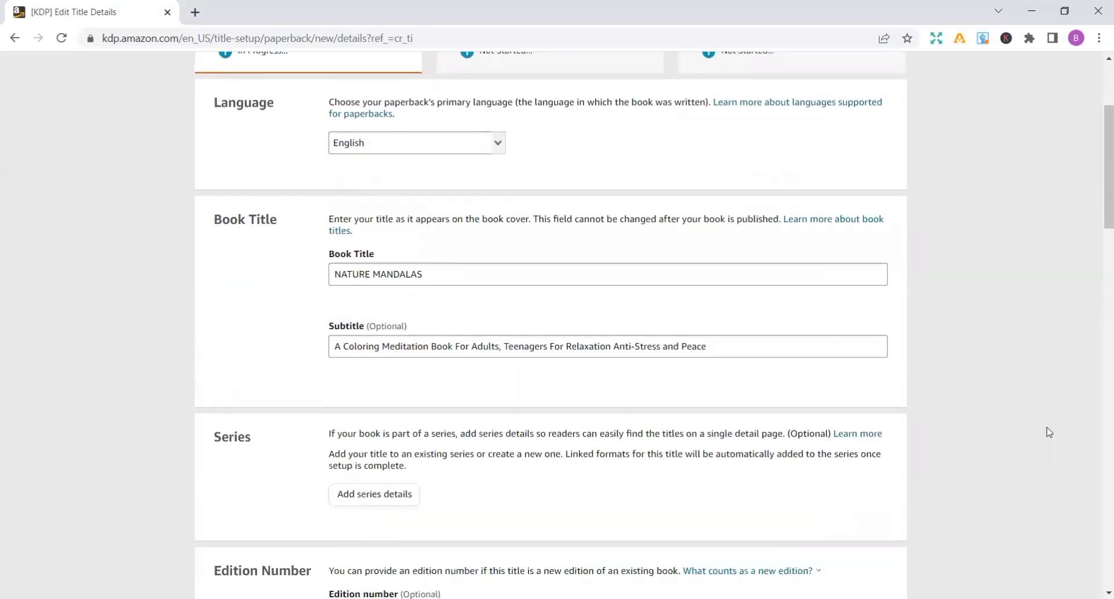
scroll(1049, 433, down, 3)
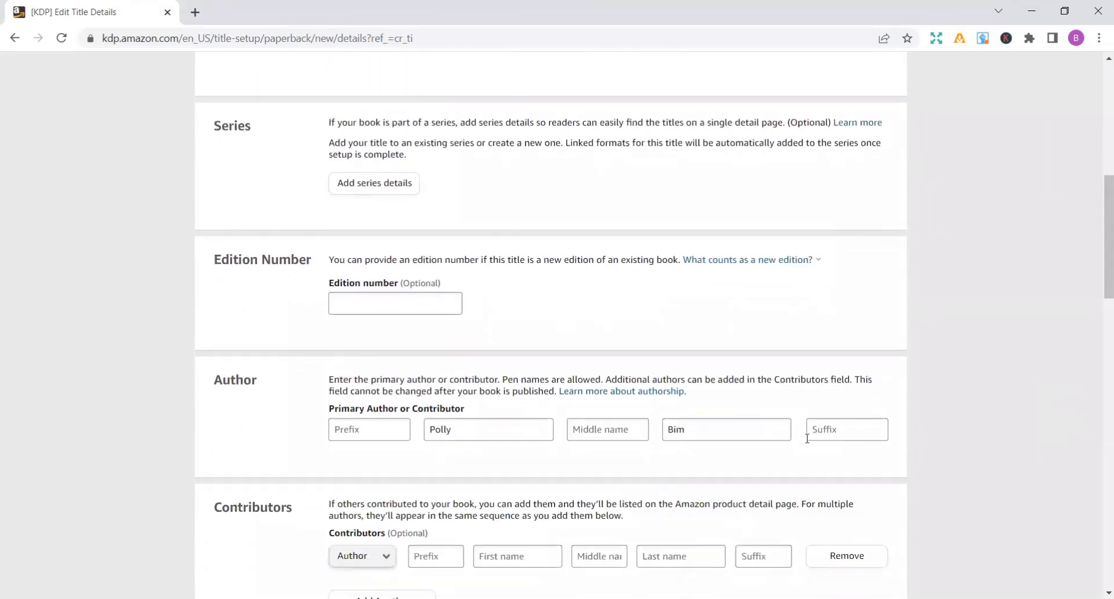
click(704, 420)
key(BackSpace)
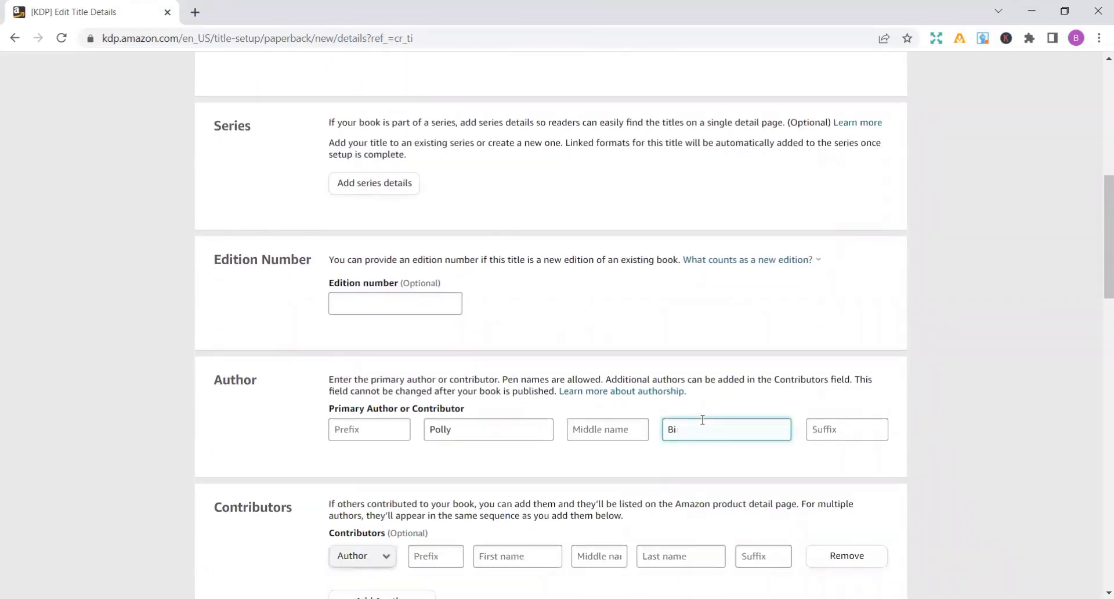
text(ndere)
key(BackSpace)
- Paste the prepared mandala coloring book text into the book description and review it from beginning to end
scroll(1098, 351, down, 8)
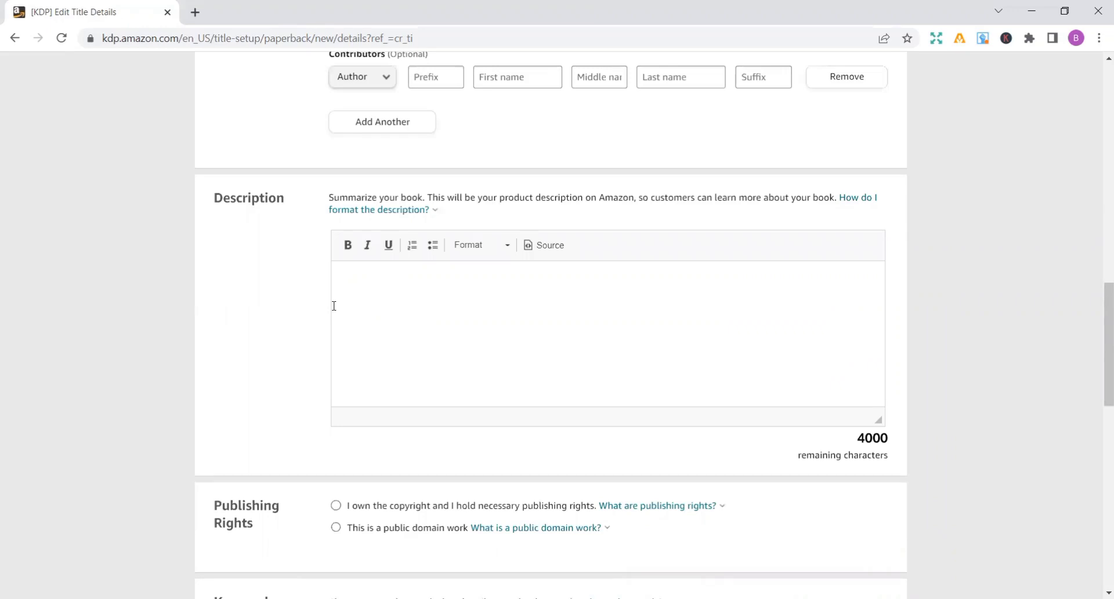
key(ctrl+v)
scroll(1098, 195, up, 3)
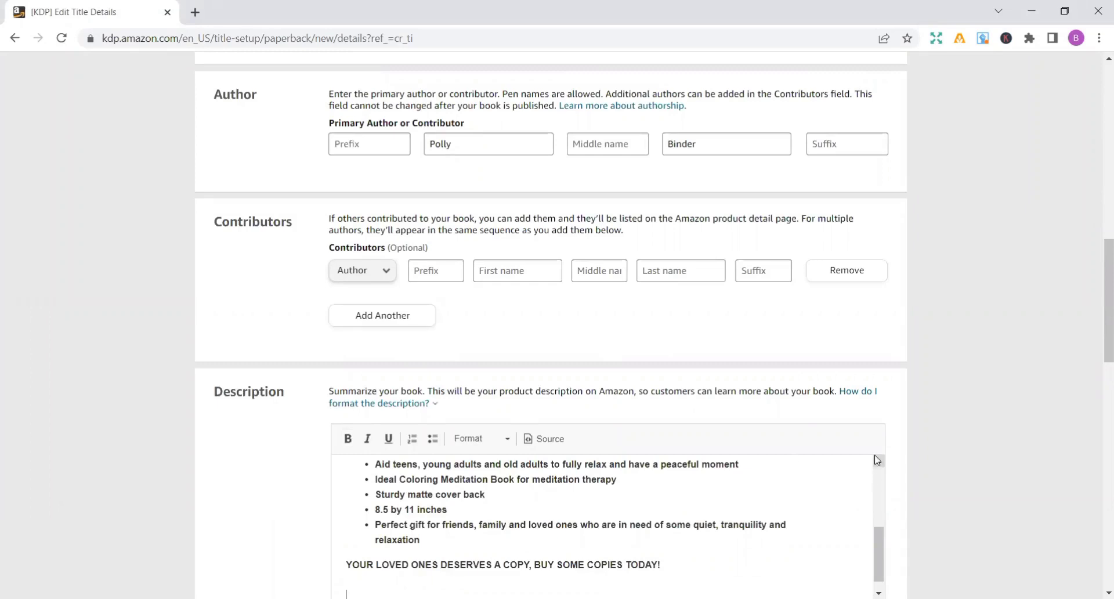
drag(877, 460, 876, 460)
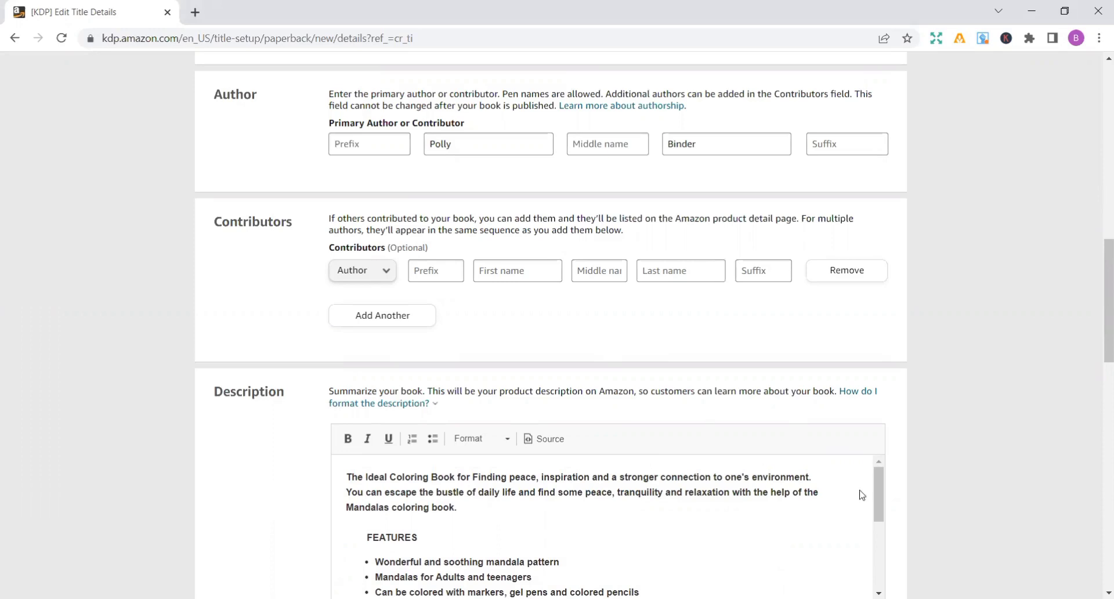
scroll(896, 542, down, 2)
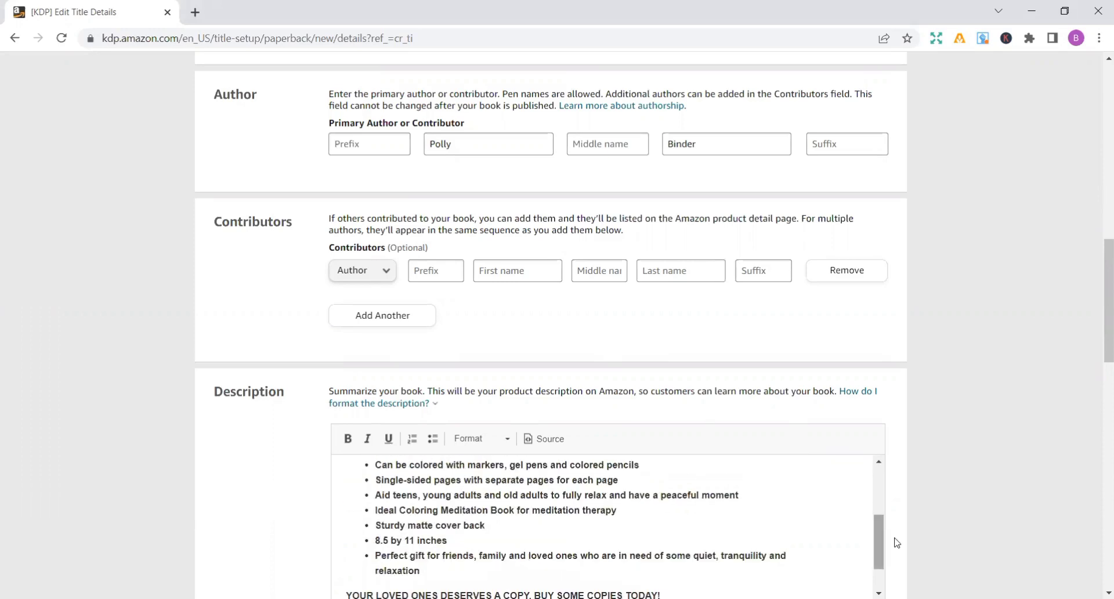
scroll(884, 498, up, 2)
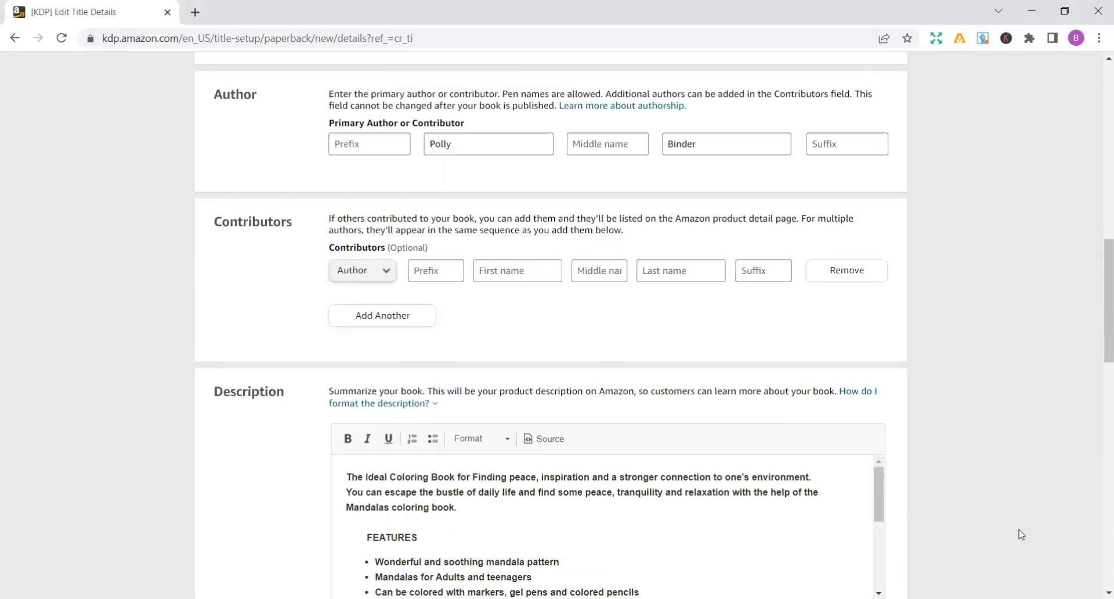
key(Page_Down)
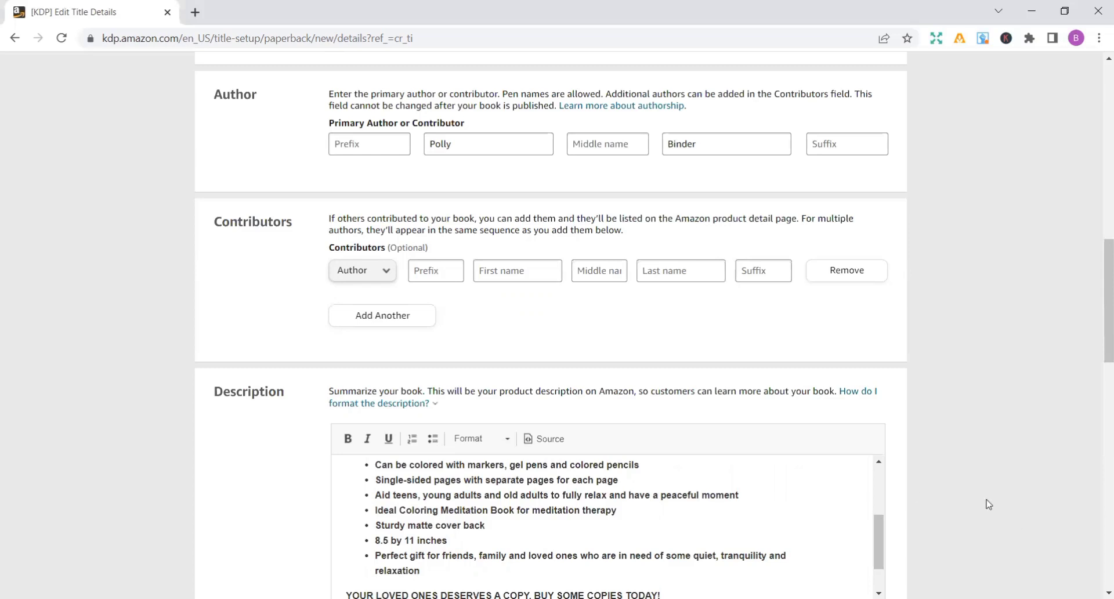
- Declare ownership of the copyright and the necessary publishing rights, and activate the first keyword field
scroll(1098, 433, down, 8)
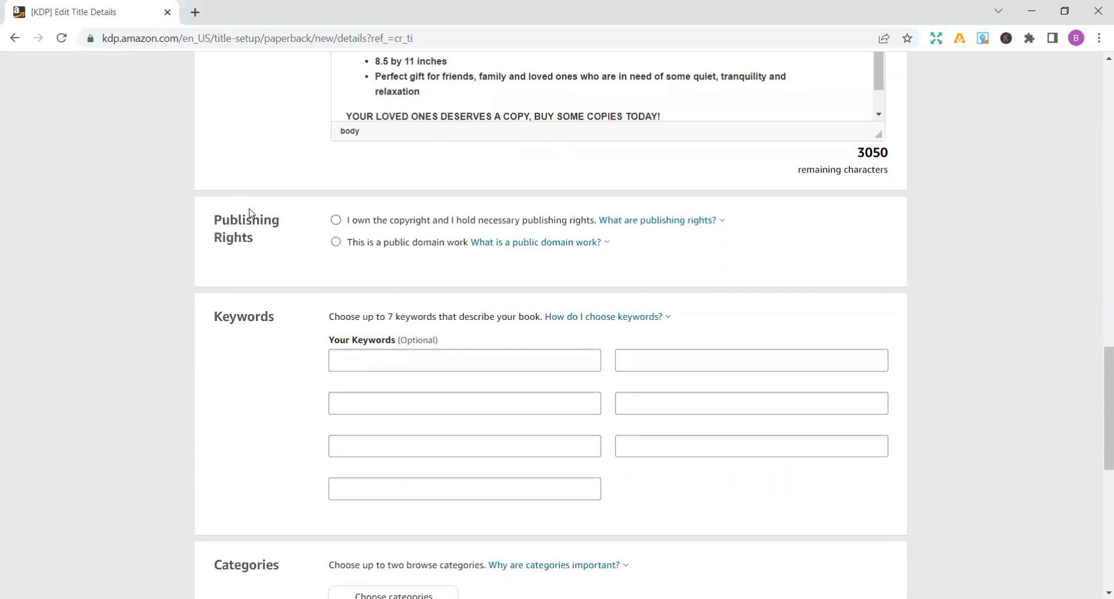
click(336, 220)
click(351, 357)
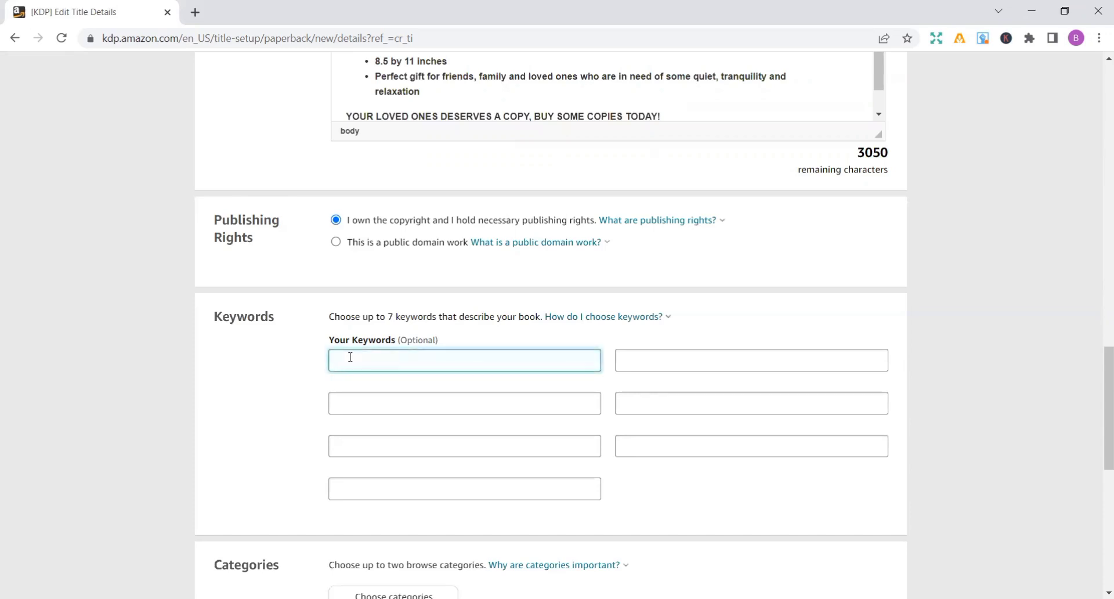
text(Anti stress coloring book for adults and teen)
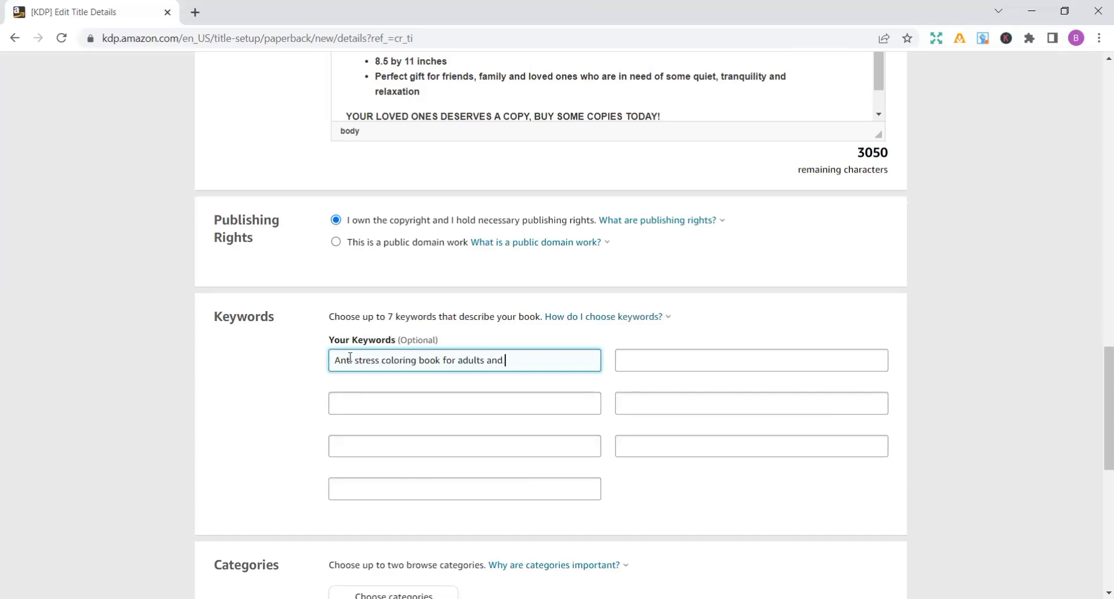
- Enter "Anti-stress coloring book for adults and teens" as the first keyword
text(s)
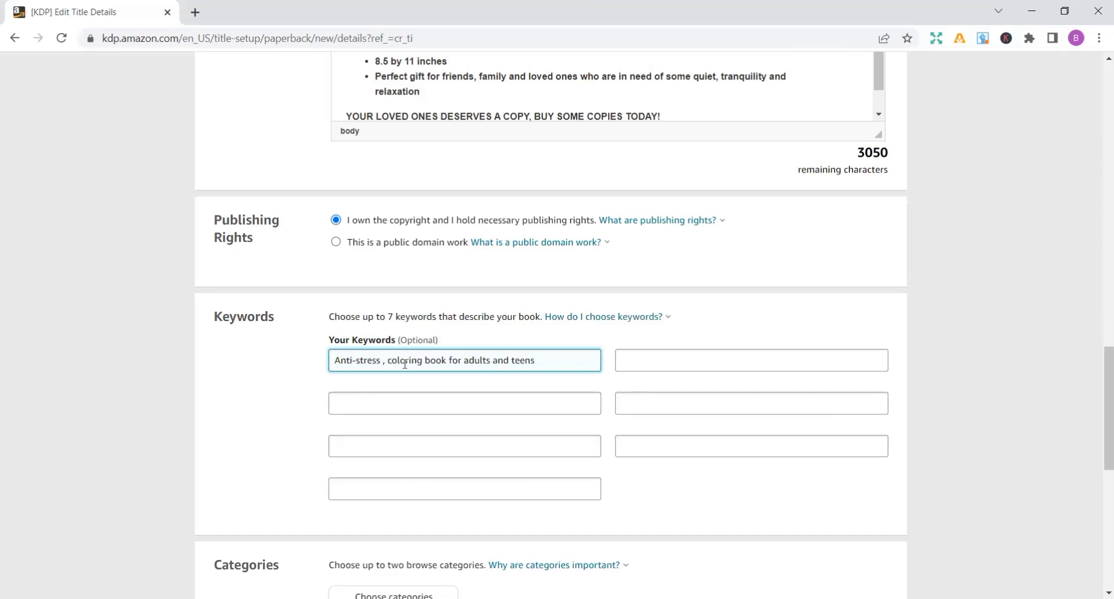
key(BackSpace)
key(BackSpace)
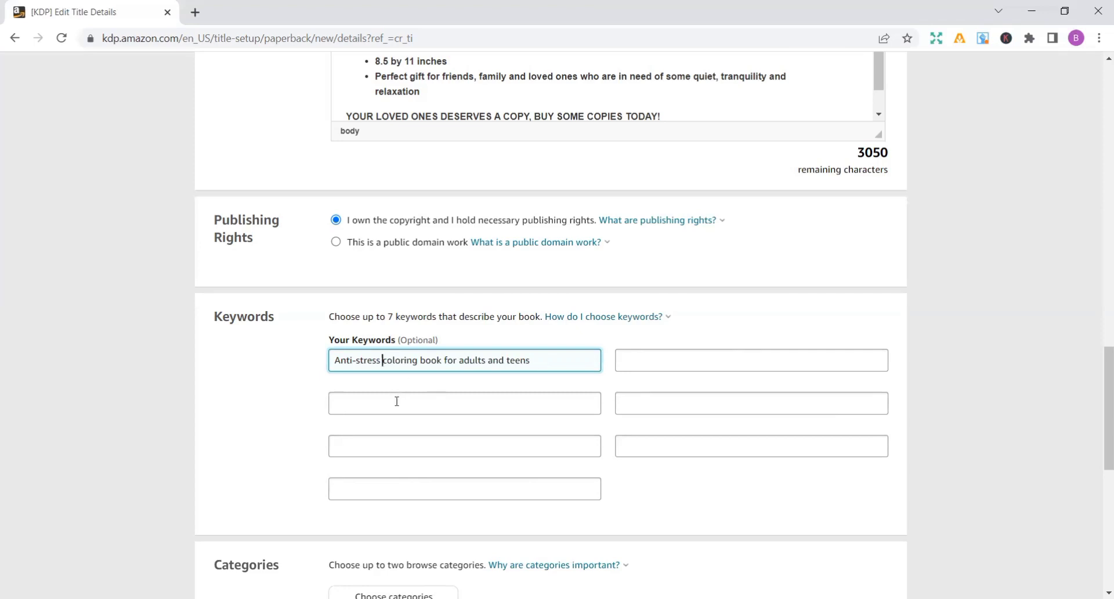
- Enter "Mandalas holiday Christmas edition" as the second keyword, in the field directly below the first one
click(377, 411)
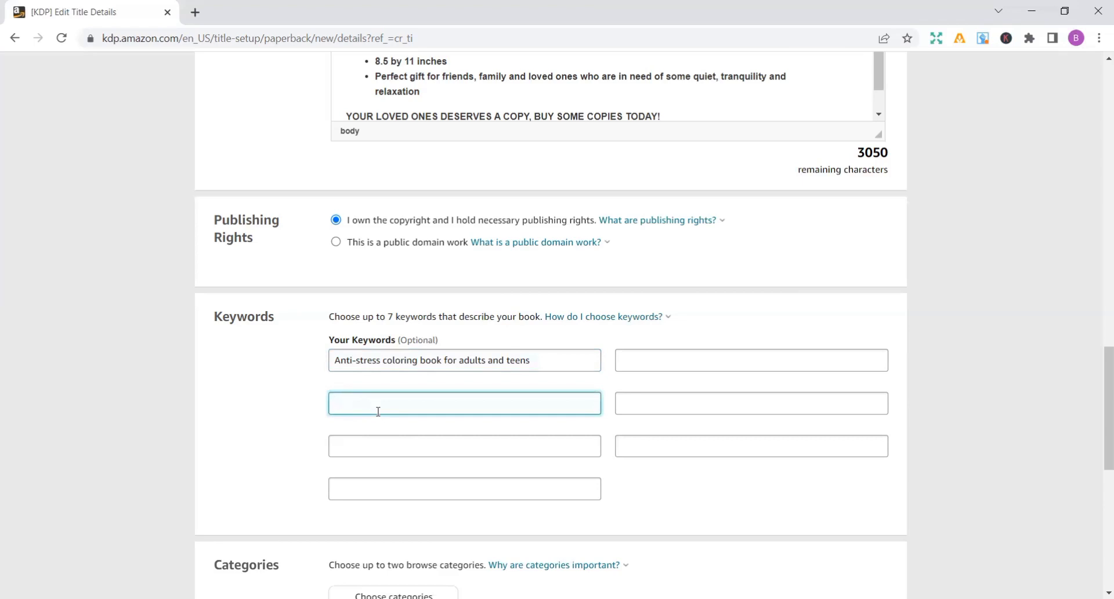
text(M)
text(an)
text(dal)
text(as hol)
text(iday )
text(c)
text(Cg)
key(BackSpace)
text(hristmas ed)
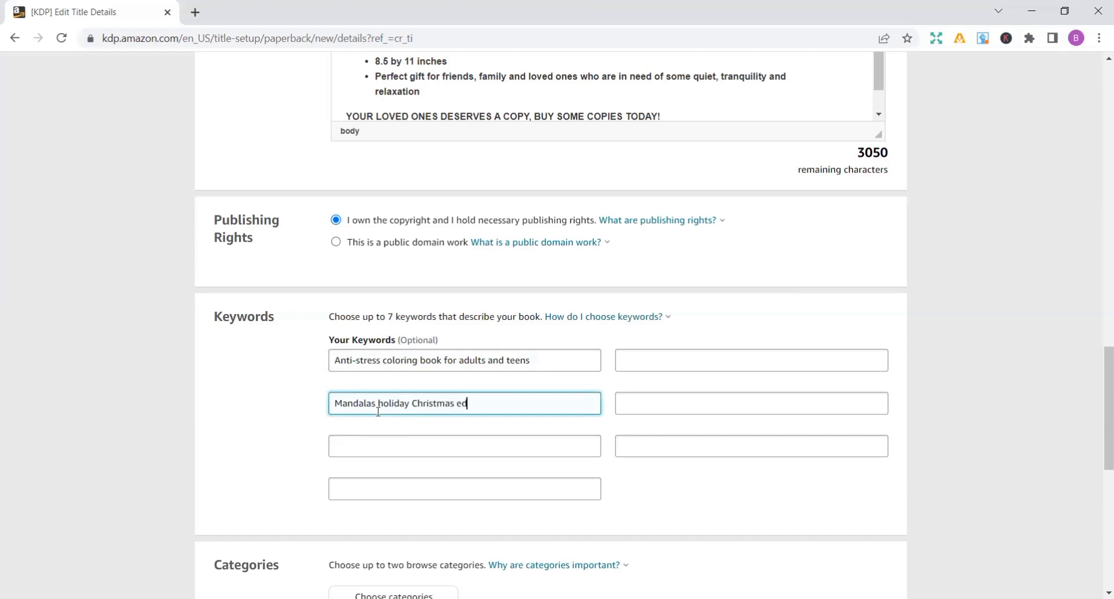
text(ition)
- Enter "Mandalas and pattern coloring books for grown ups" as the third keyword, directly below the Christmas edition one
click(365, 435)
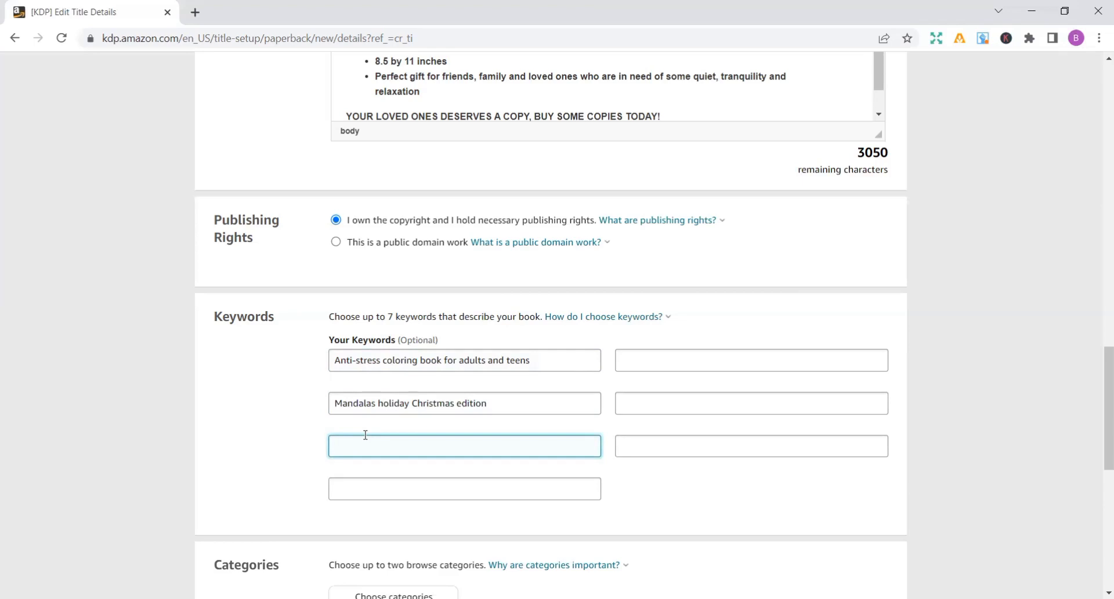
text(Mandalas and pattern coloring books)
text(fo)
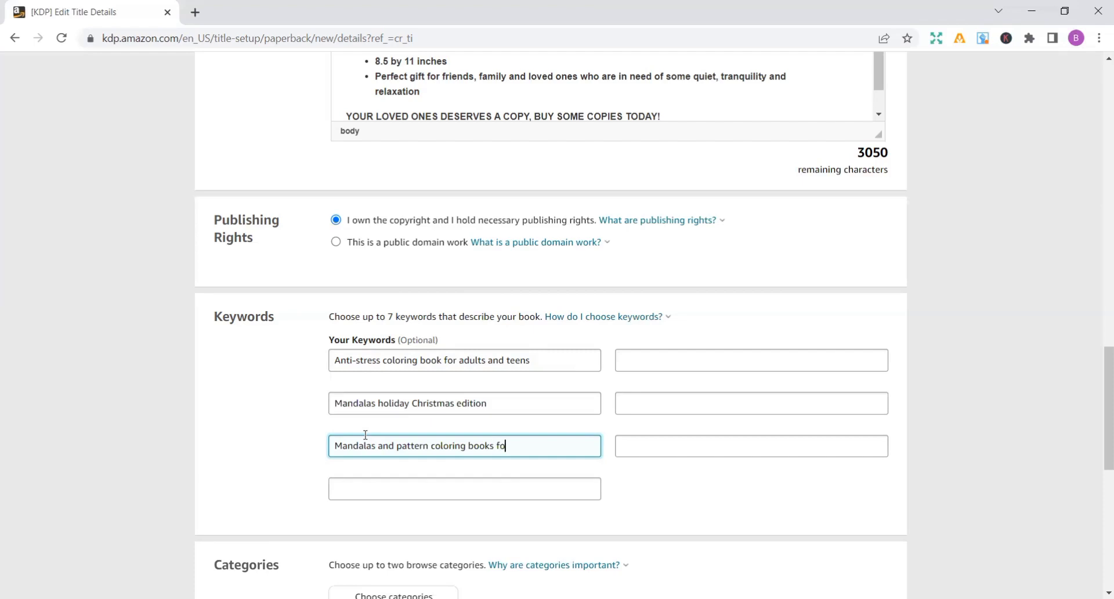
text(r grown ups)
- Enter "Mindfulness coloring book for adults and teens" as the fourth keyword
click(341, 489)
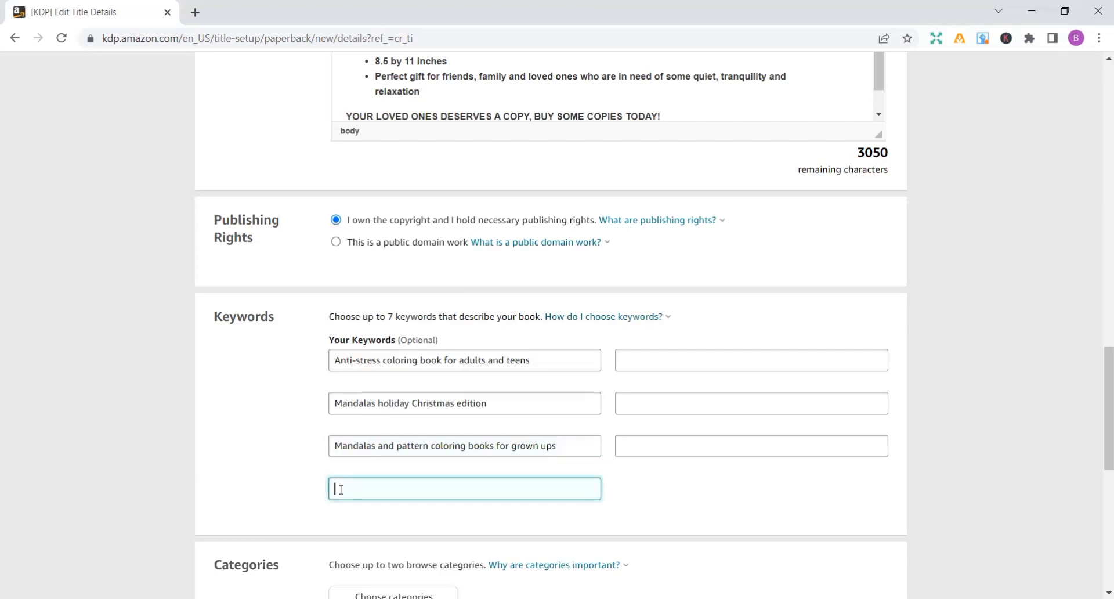
text(Mindfulness)
text(coloring book for a)
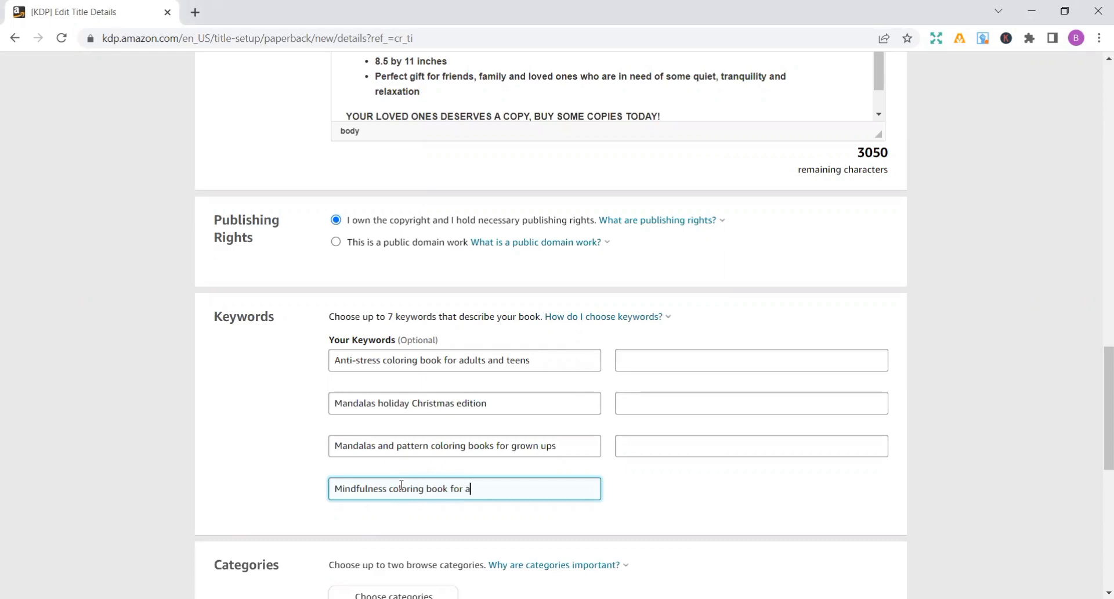
text(dults and teens)
click(389, 490)
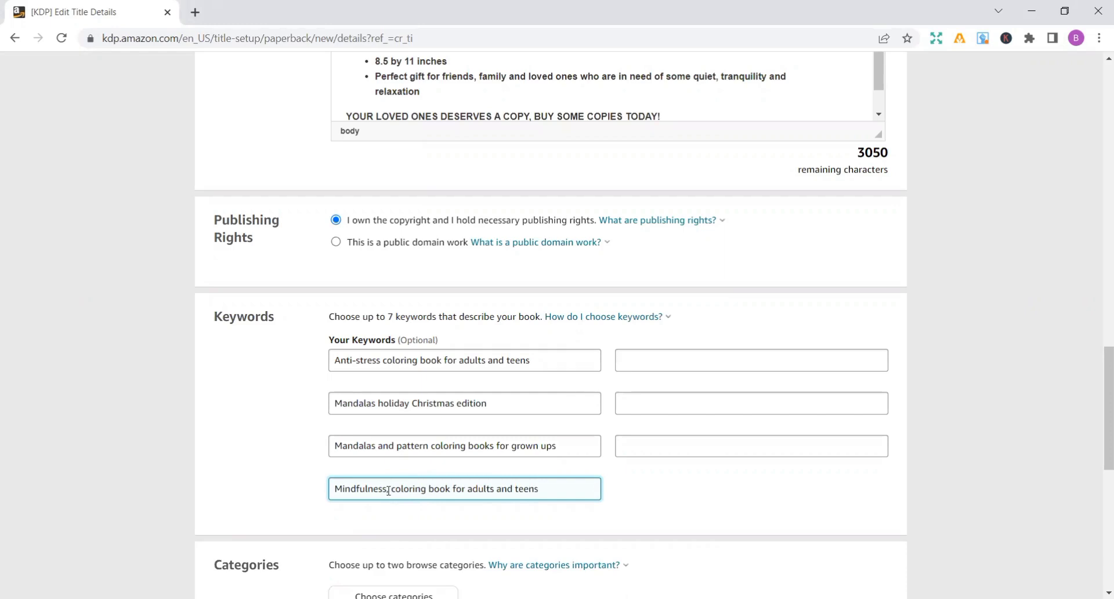
text(str)
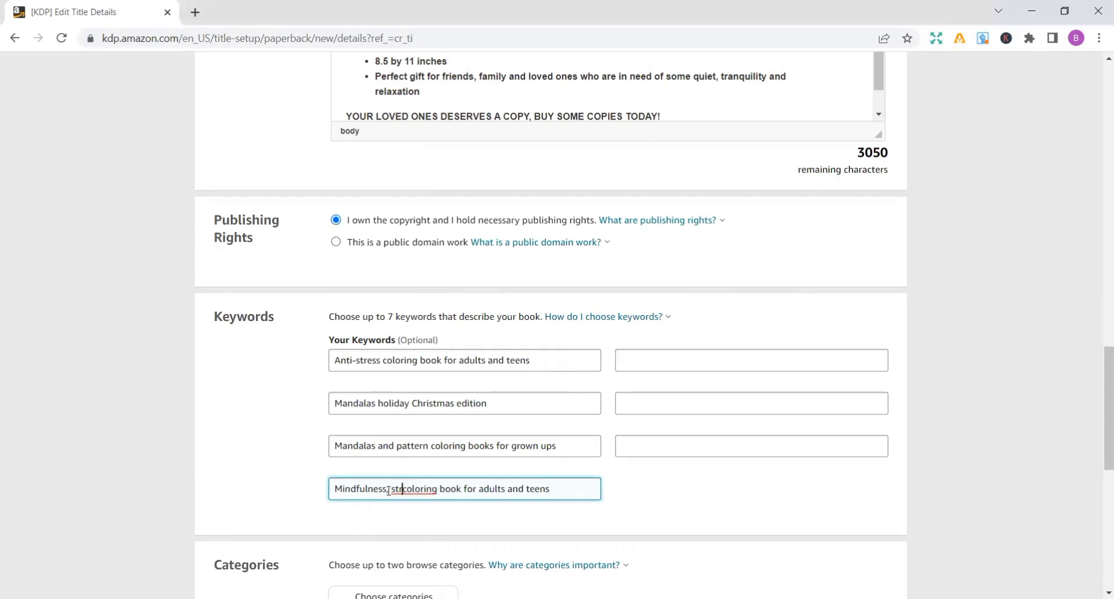
key(BackSpace)
key(BackSpace)
key(BackSpace)
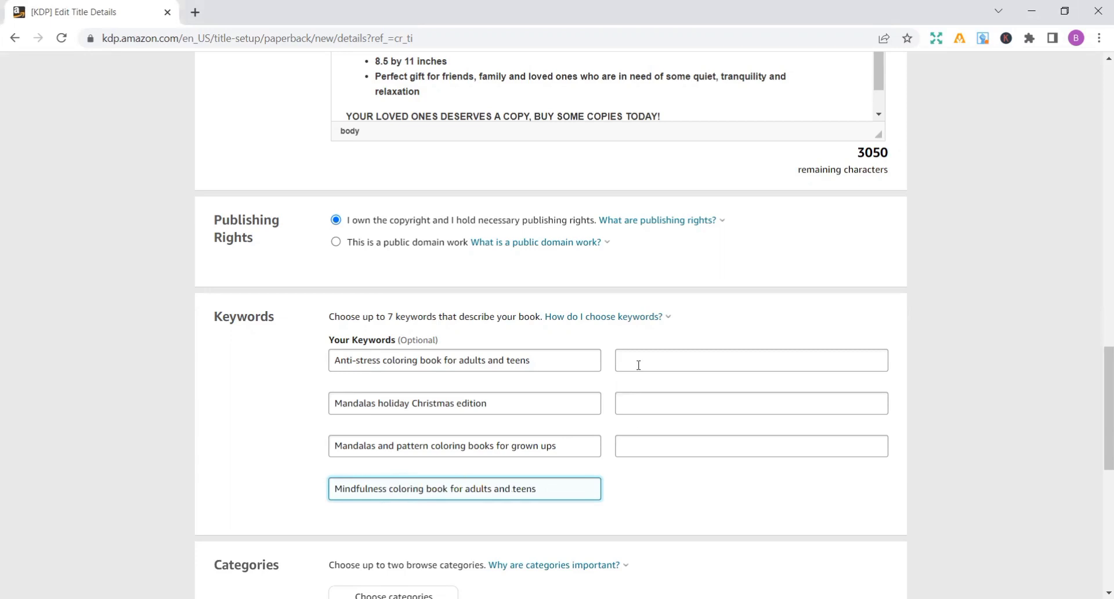
- Enter "Flower mandalas holiday coloring book" as the fifth keyword, in the empty field beside the anti-stress keyword
click(632, 347)
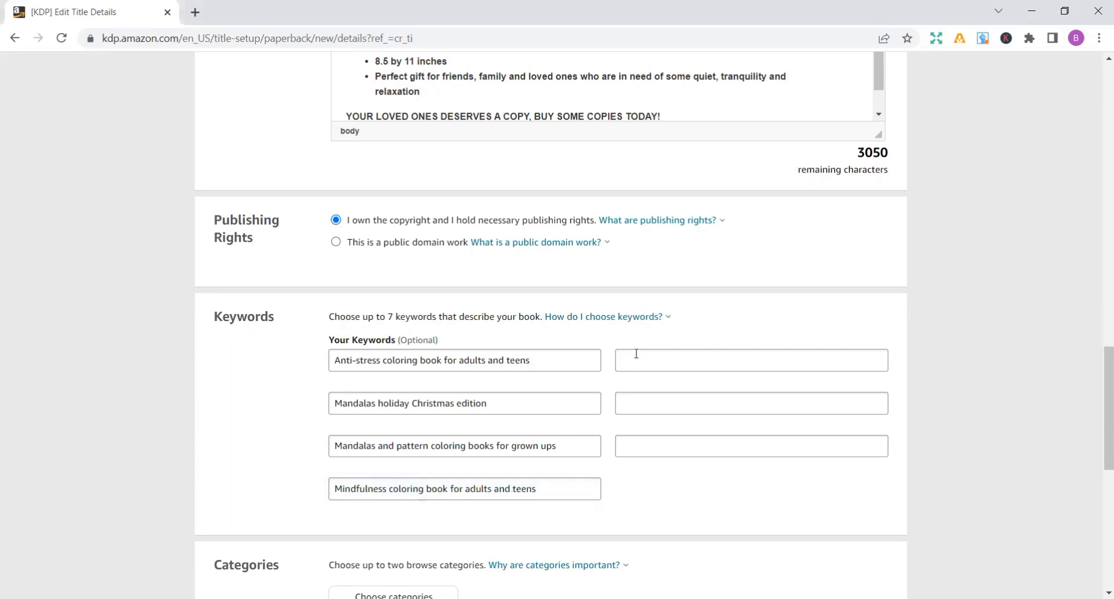
click(639, 361)
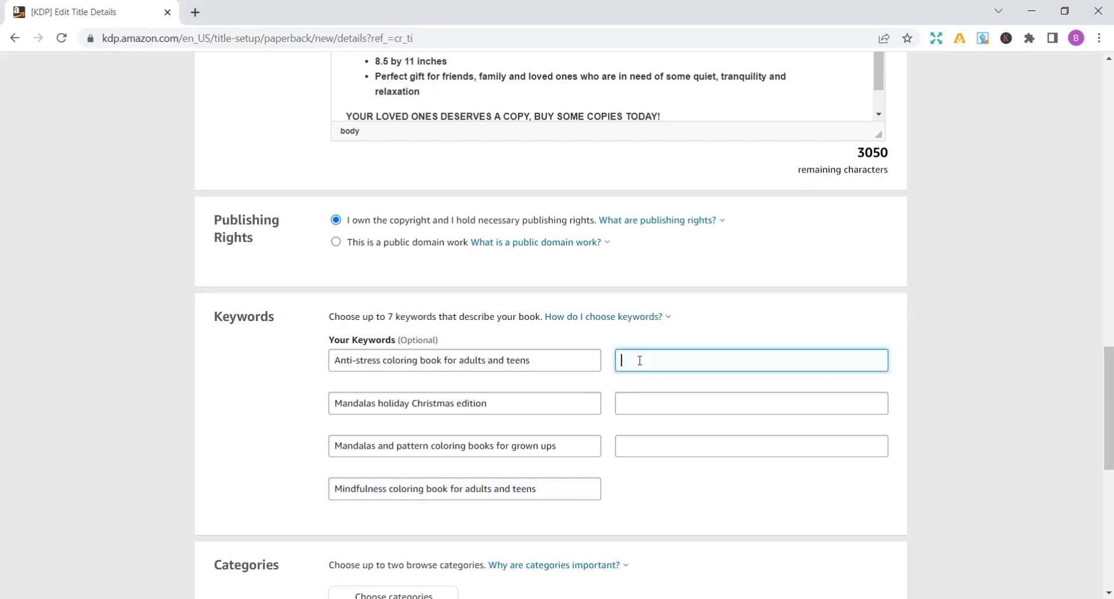
text(Flower mandak)
key(BackSpace)
text(alas holiday o)
key(BackSpace)
text(coloring book)
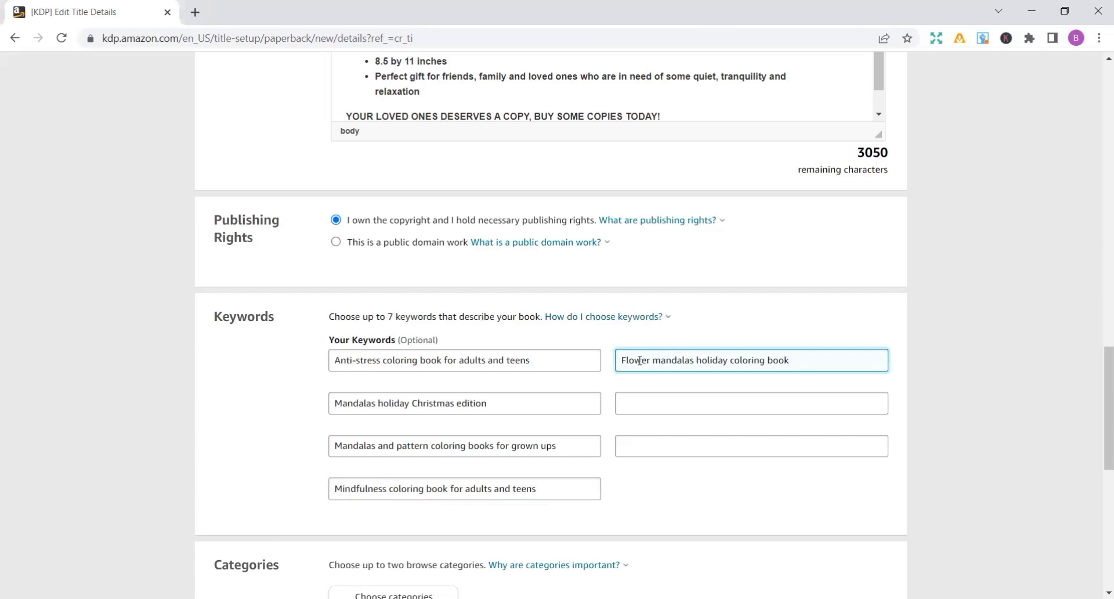
- Enter "meditation, stress relief coloring book" as the sixth keyword, directly below the flower mandalas one
click(630, 398)
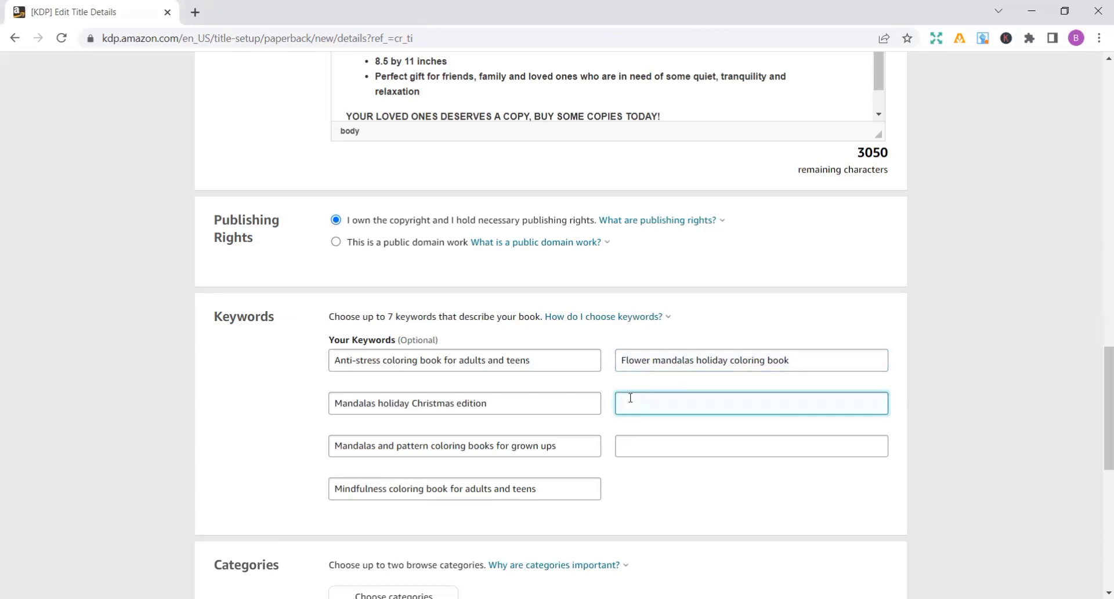
text(medit)
key(BackSpace)
key(BackSpace)
key(BackSpace)
key(BackSpace)
key(BackSpace)
text(meditation, stress relief , ant)
key(BackSpace)
text(nd large )
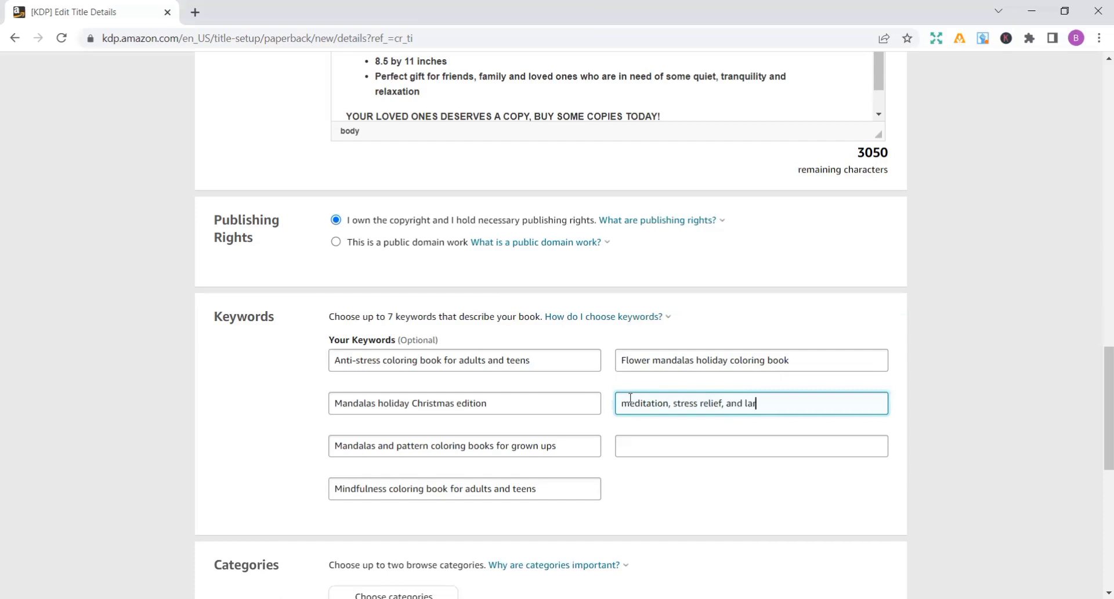
text(pr)
key(BackSpace)
text(rint )
text(color)
text(i)
text(ng)
- Enter "Large print Mandalas Coloring book for adults" as the seventh keyword, in the last empty field
click(648, 446)
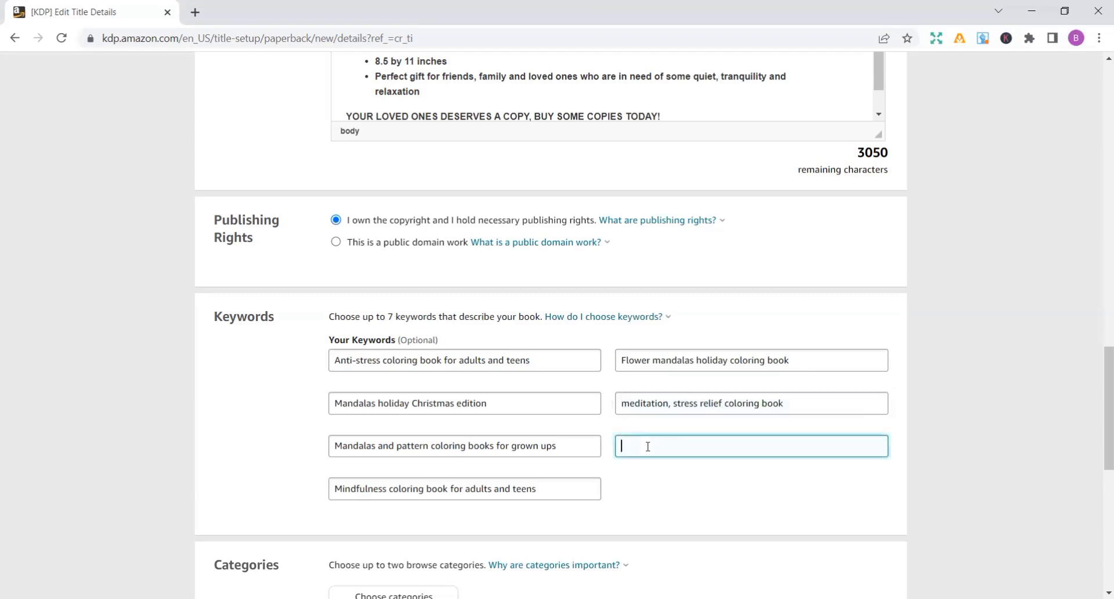
text(large)
key(BackSpace)
key(BackSpace)
key(BackSpace)
key(BackSpace)
key(BackSpace)
key(BackSpace)
text(4arge PRI)
key(BackSpace)
key(BackSpace)
text(print b)
key(BackSpace)
text(Man)
text(dal)
text(s)
text( C)
text(olor)
text(ing )
text(n)
text(book)
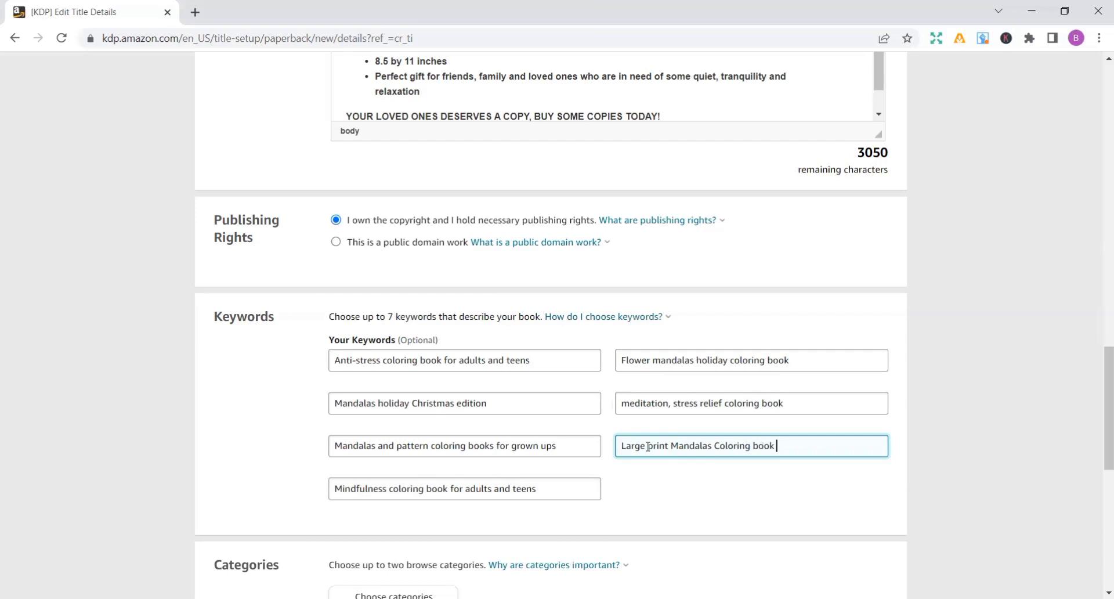
text(  for adults)
- Choose Nonfiction > Body, Mind & Spirit > Mindfulness & Meditation as the book's first browse category
scroll(1098, 481, down, 2)
scroll(1098, 482, down, 6)
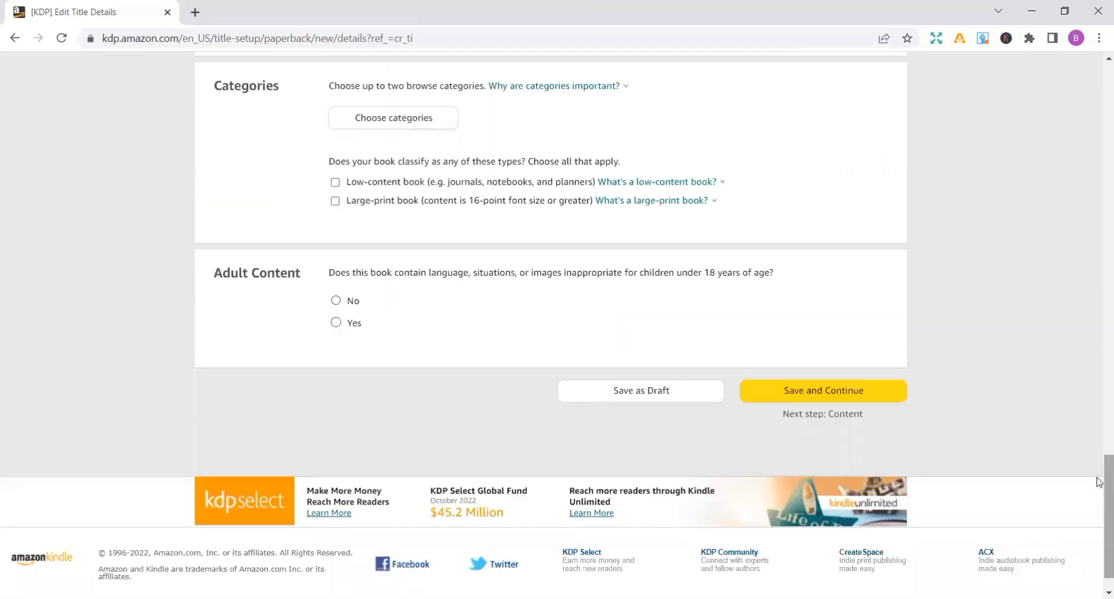
scroll(1098, 481, up, 2)
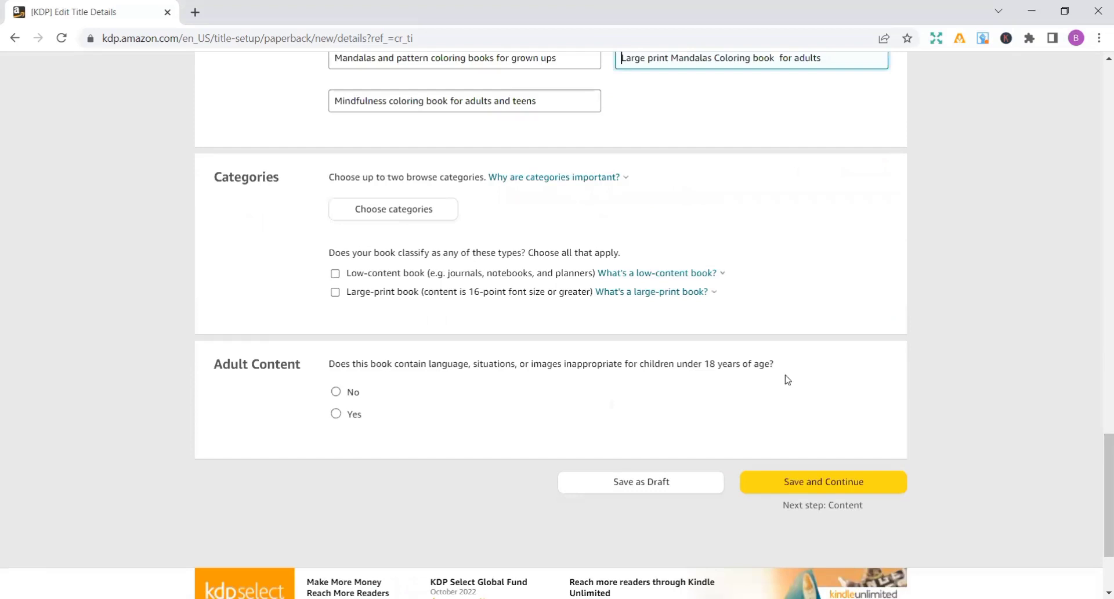
click(411, 221)
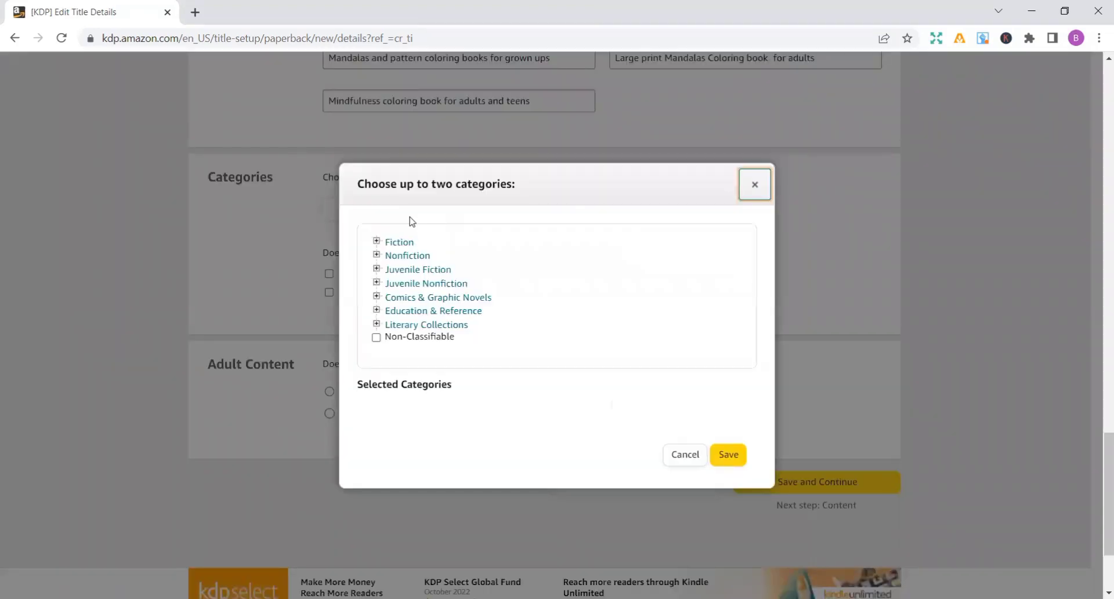
click(377, 255)
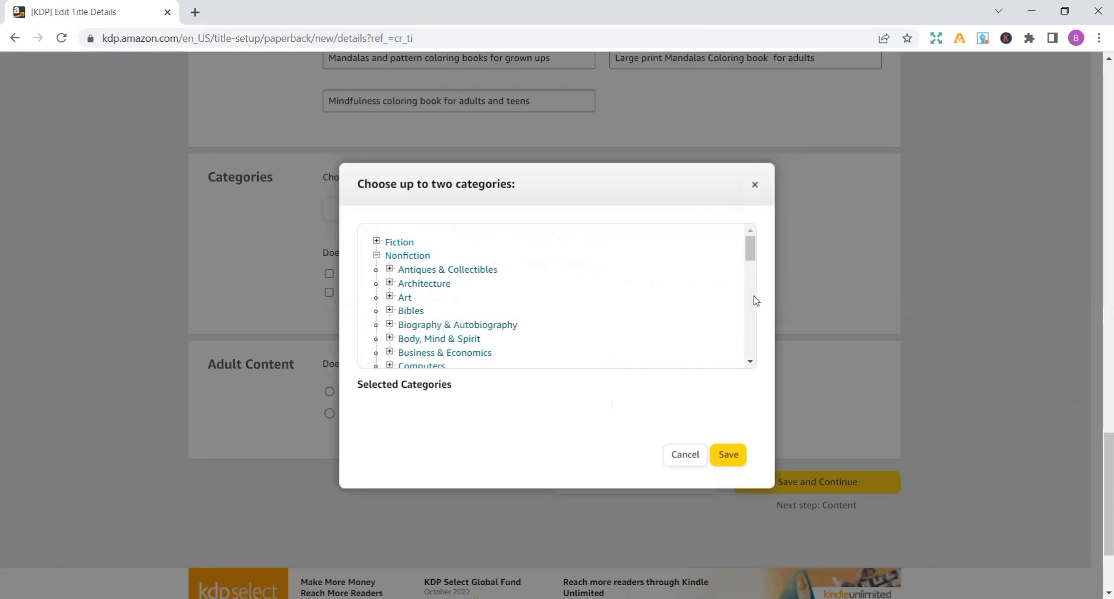
scroll(755, 300, down, 2)
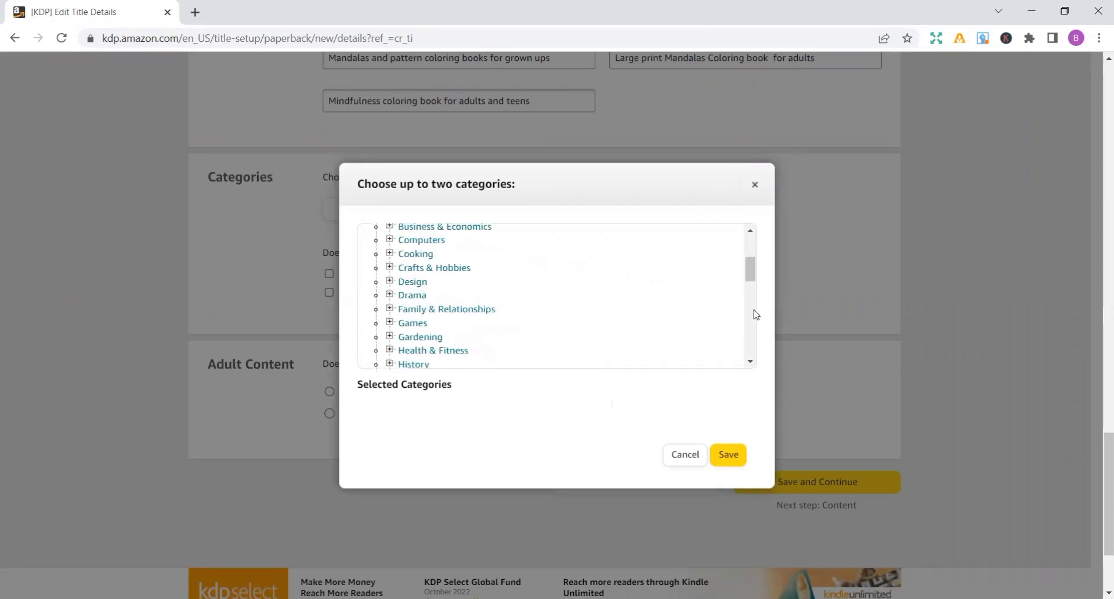
scroll(756, 315, down, 2)
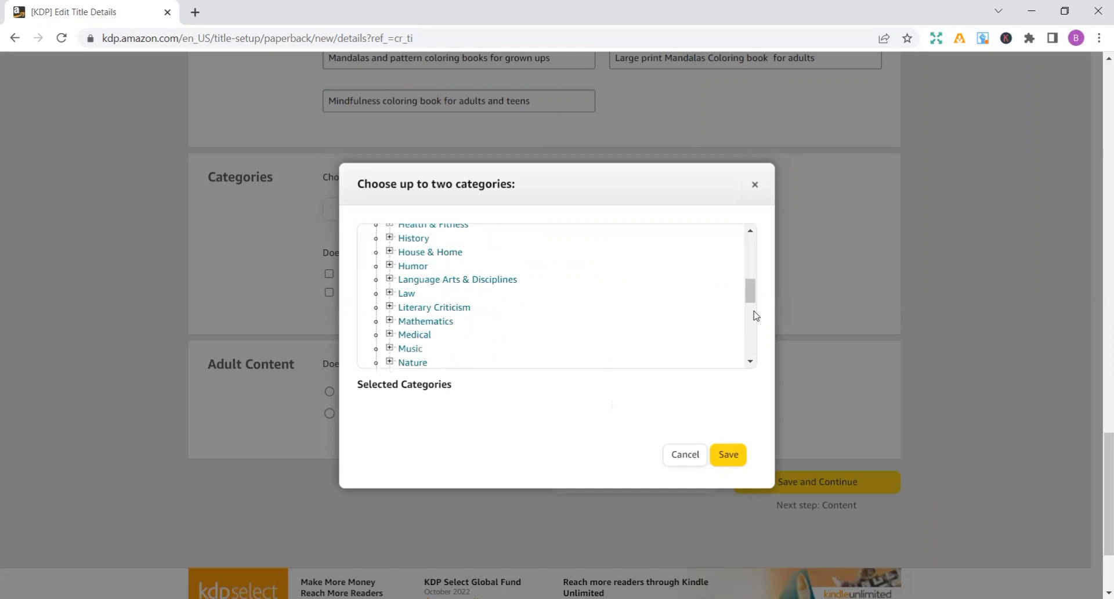
click(754, 331)
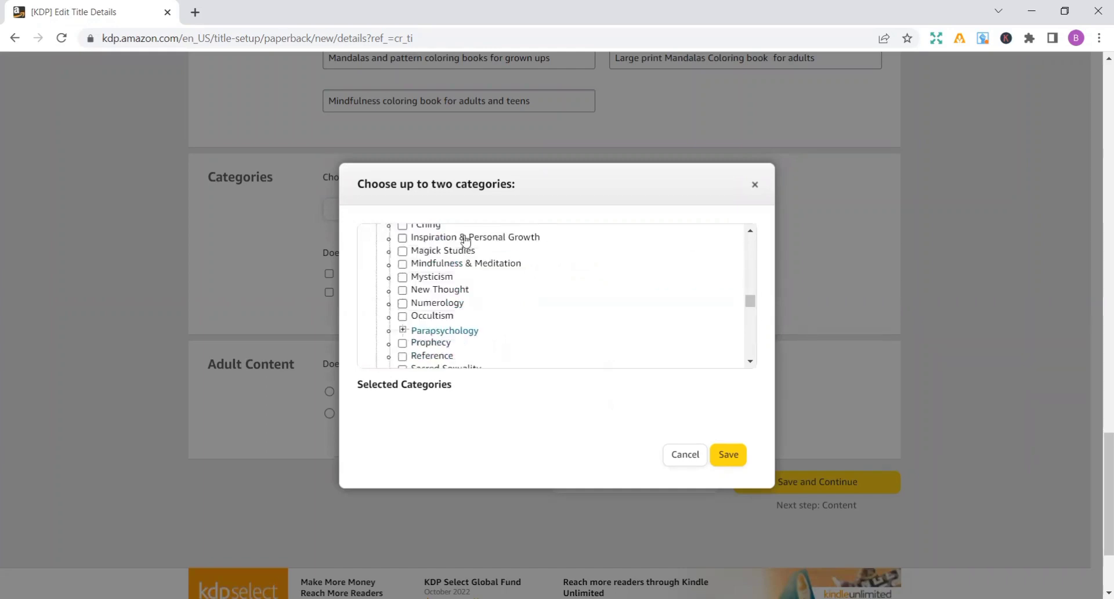
click(403, 264)
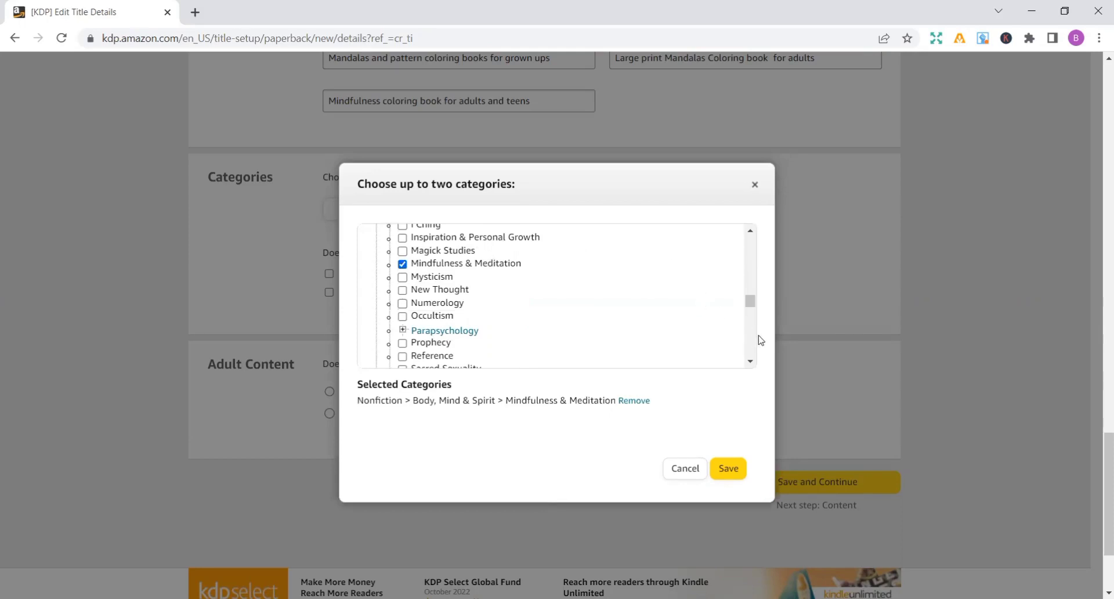
- Add Nonfiction > Self-Help > Anxieties & Phobias as the second browse category and save the category selection
scroll(754, 340, down, 2)
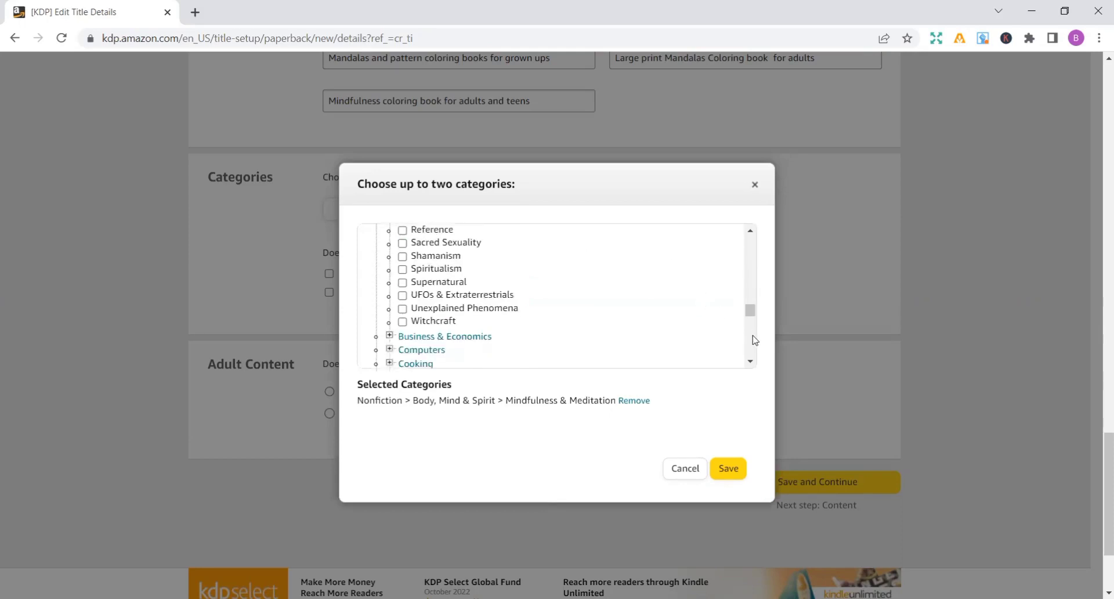
scroll(753, 348, down, 4)
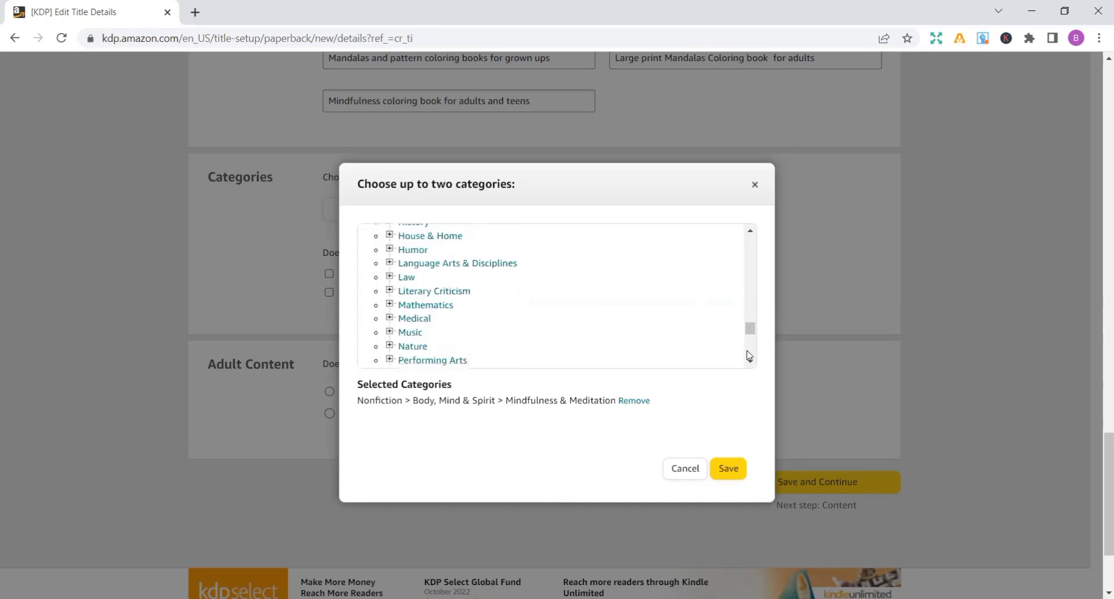
scroll(748, 355, down, 5)
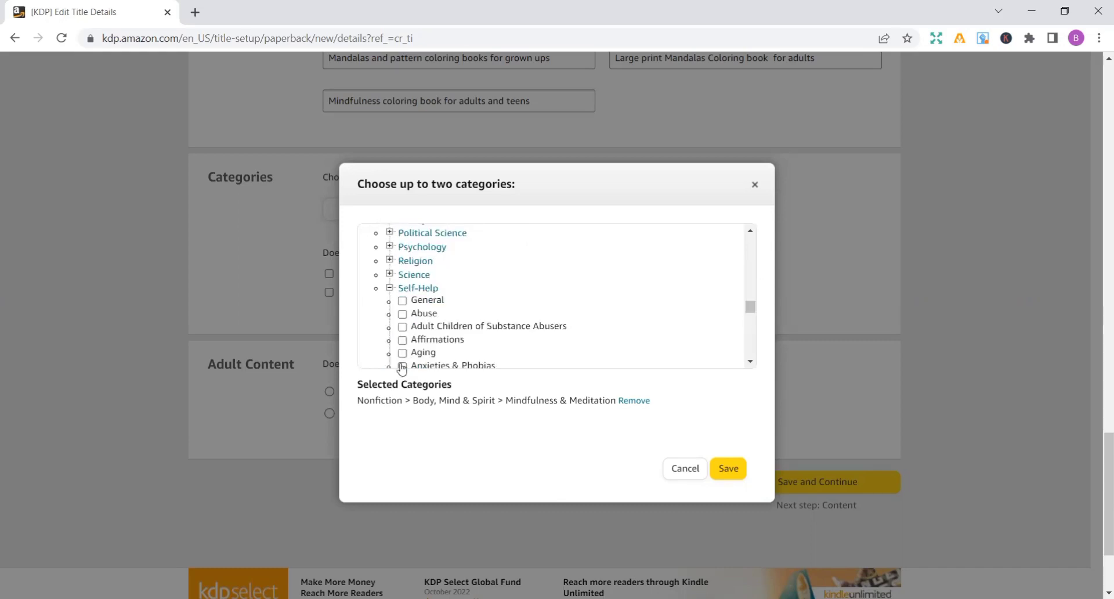
click(402, 366)
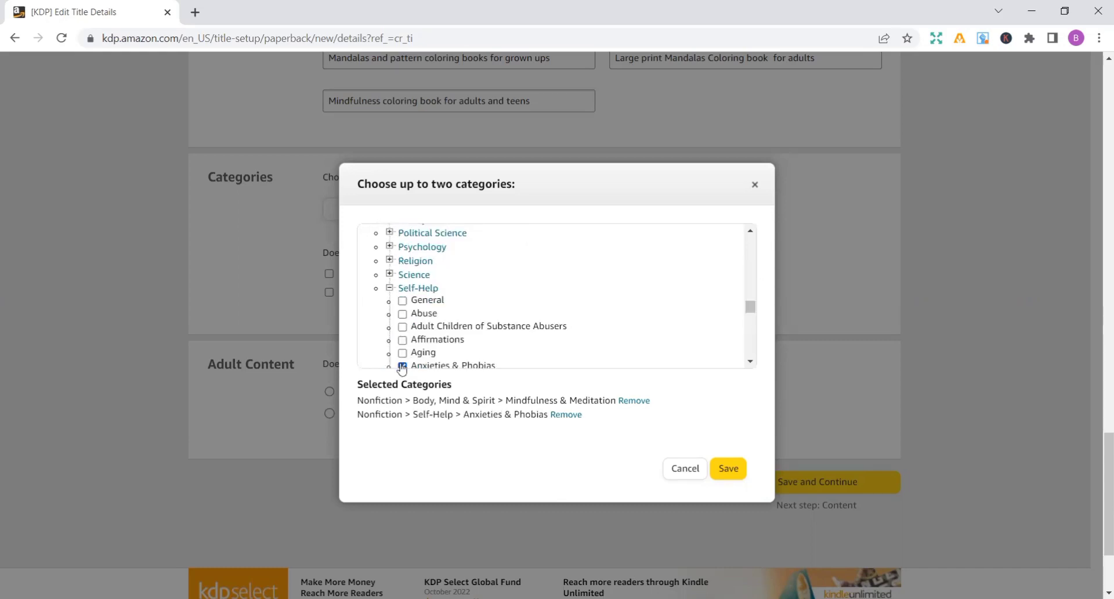
click(750, 329)
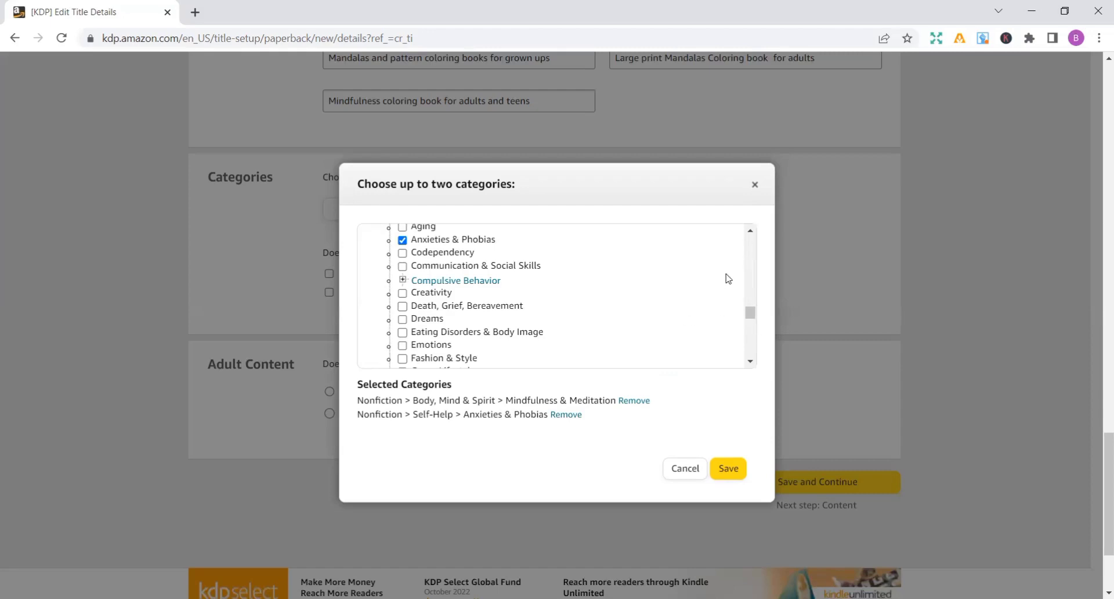
click(753, 335)
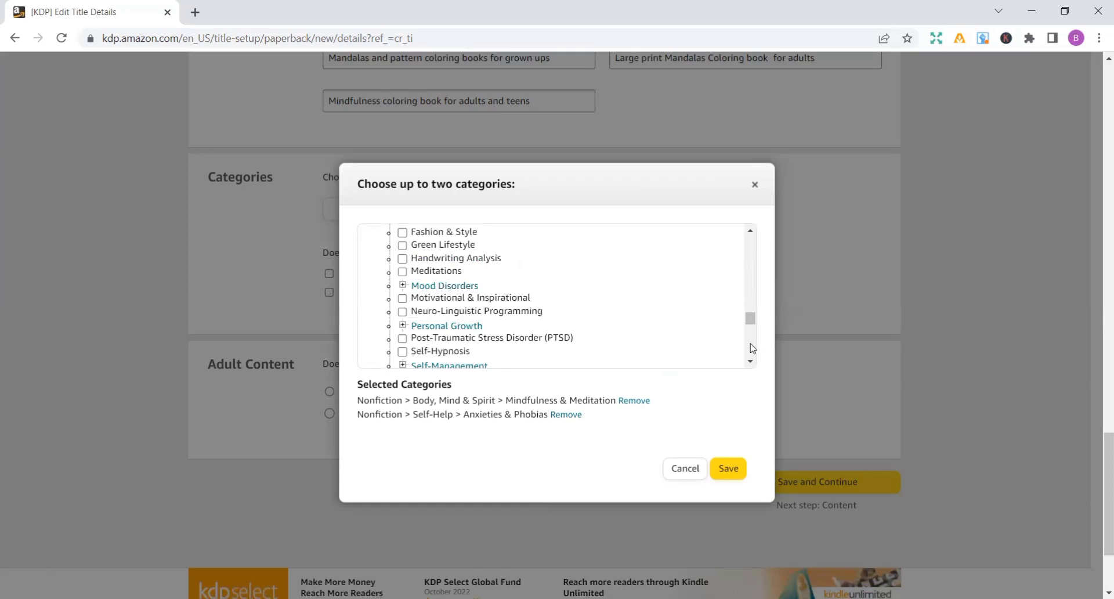
click(753, 348)
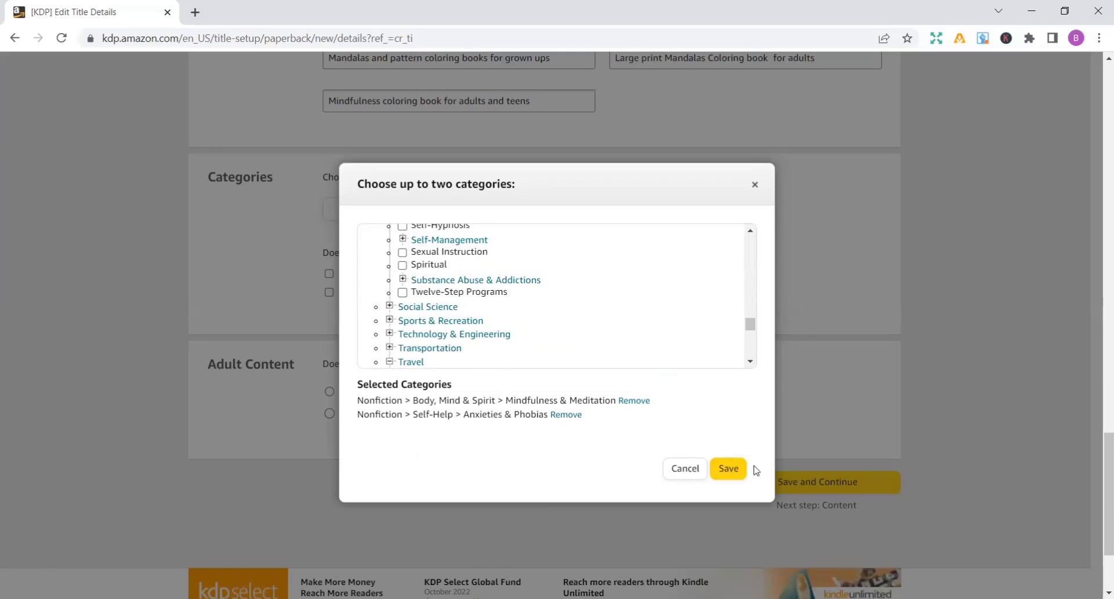
click(728, 469)
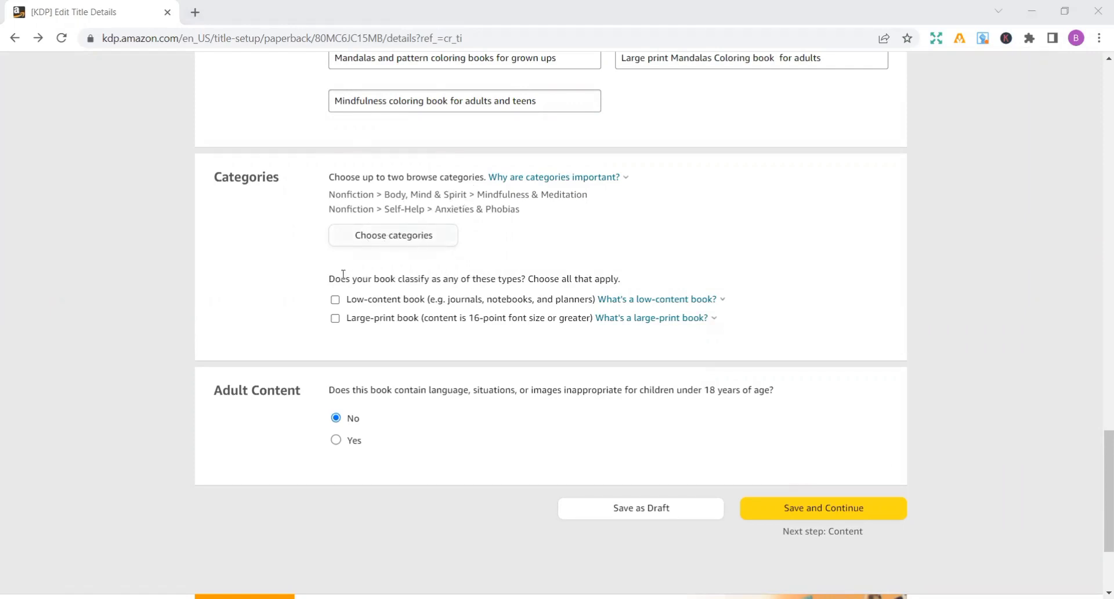
- Classify the book as a large-print book, then save the paperback details and continue to the content stage
click(335, 319)
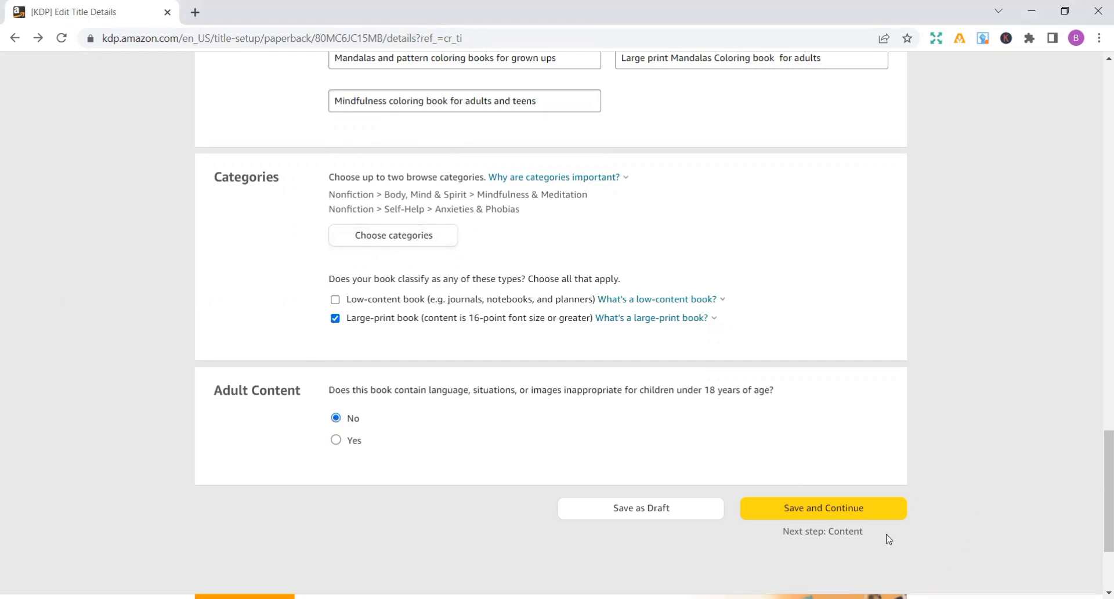
click(843, 514)
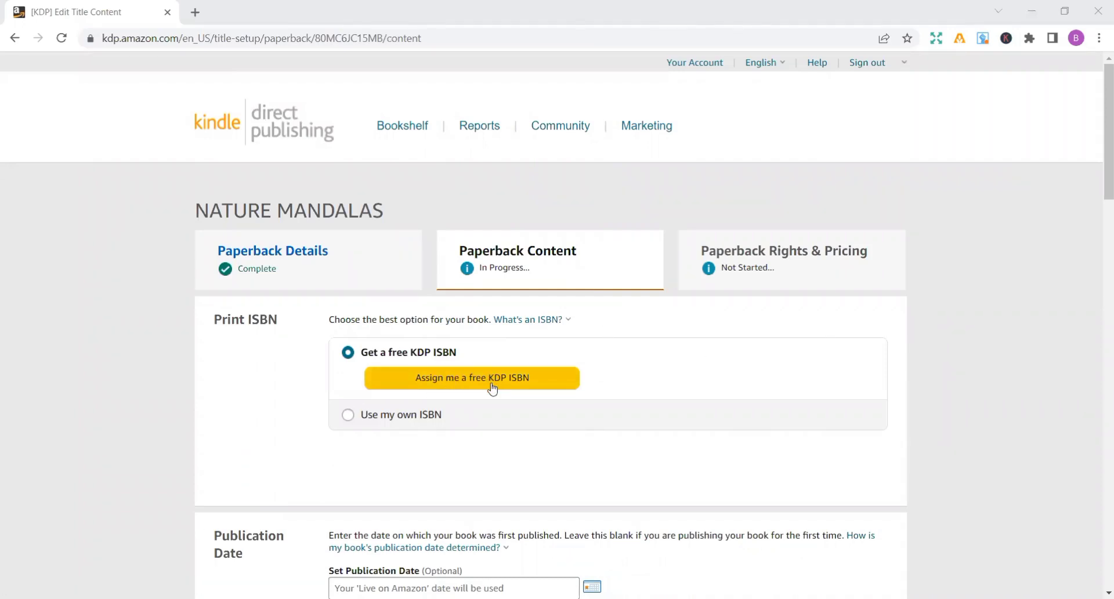
- Assign a free KDP ISBN to the paperback and confirm the assignment
click(470, 378)
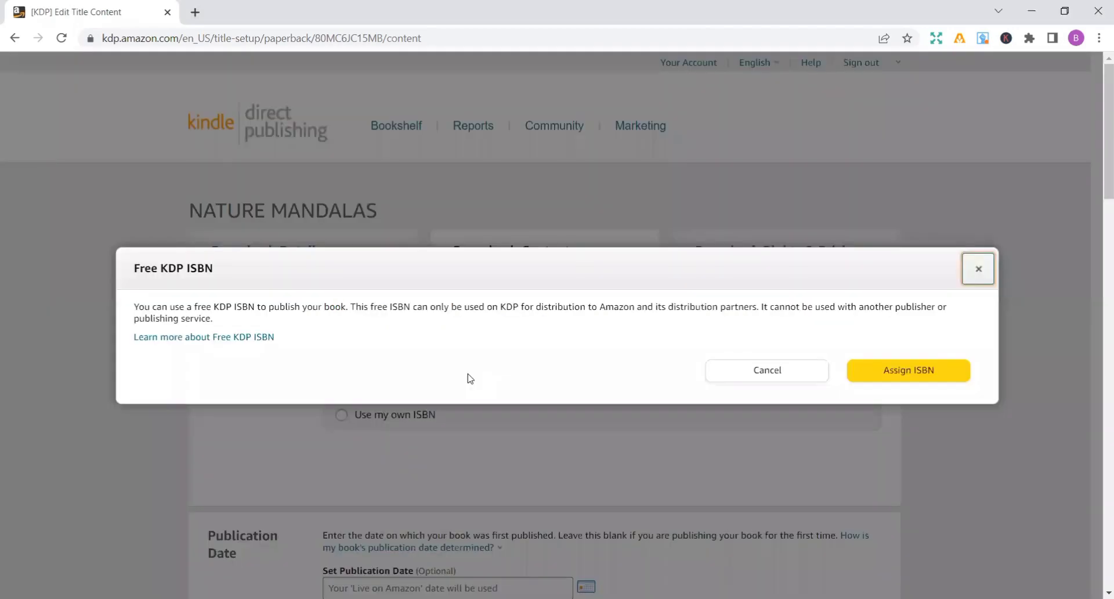
click(888, 371)
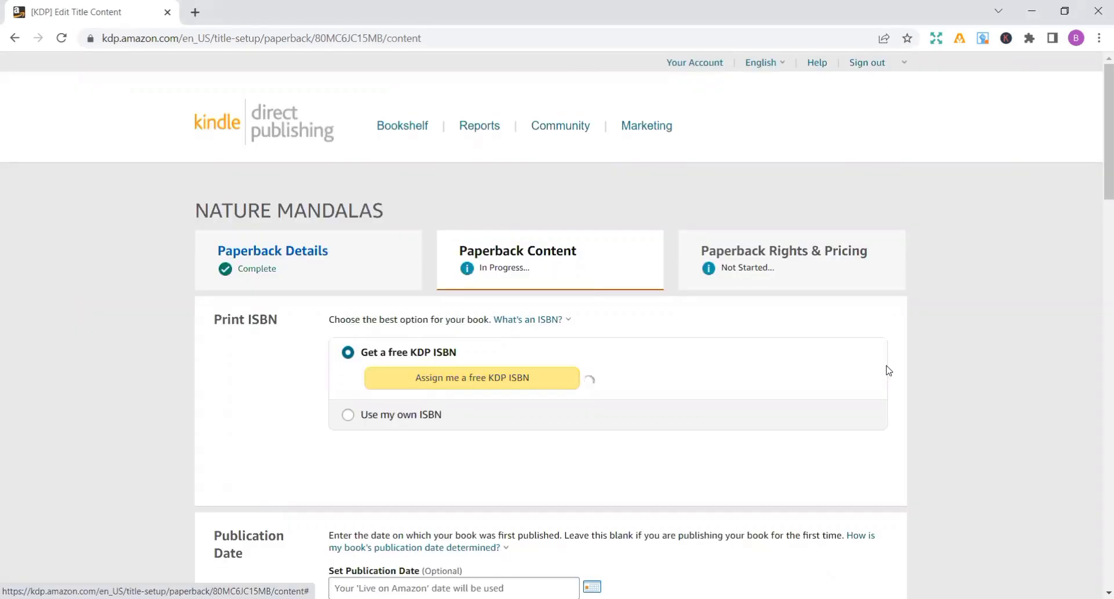
scroll(888, 370, down, 2)
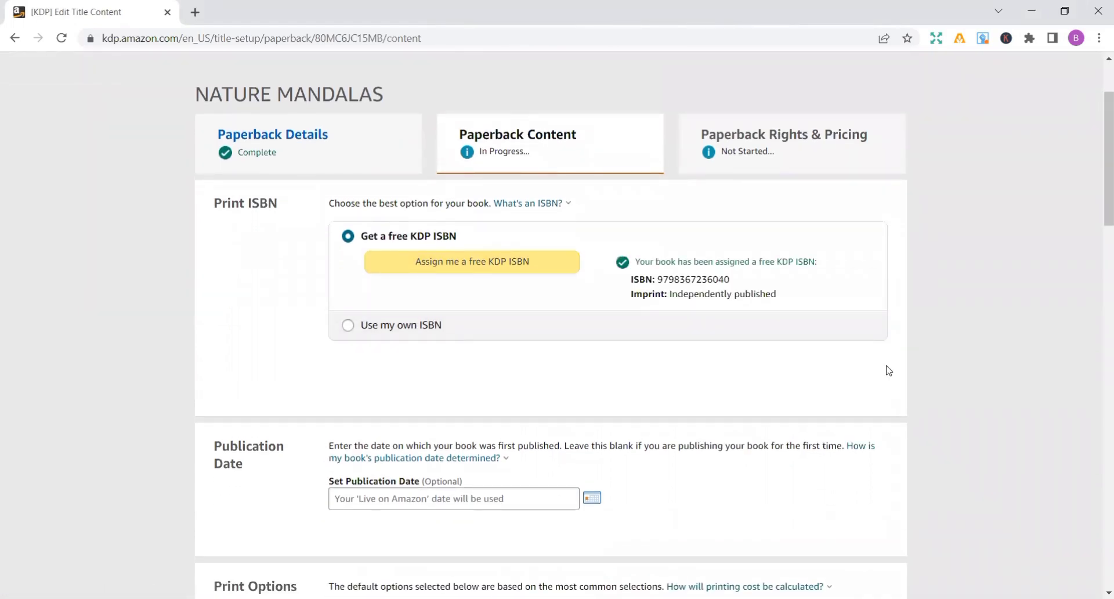
- Choose a black & white interior with white paper and set the paperback's trim size to 8.5 x 11 in
scroll(887, 370, down, 3)
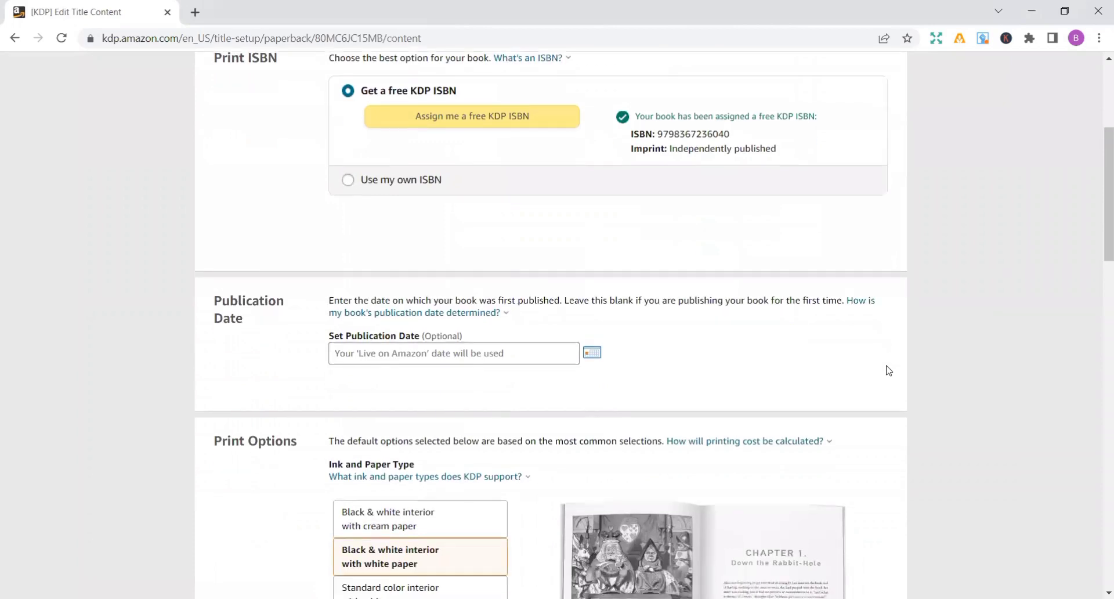
scroll(888, 370, down, 3)
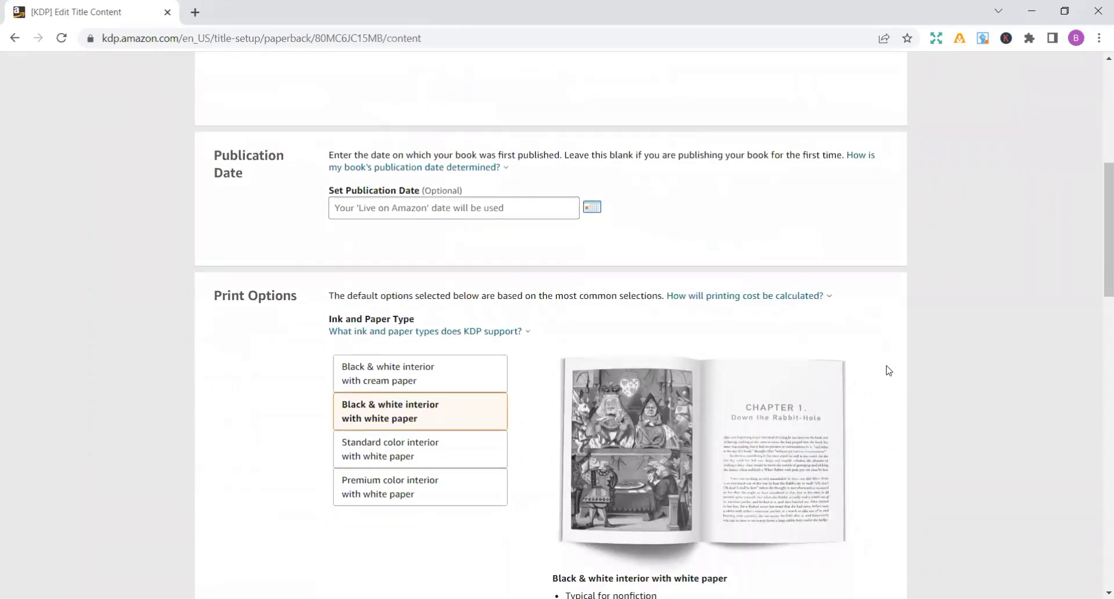
scroll(888, 370, down, 1)
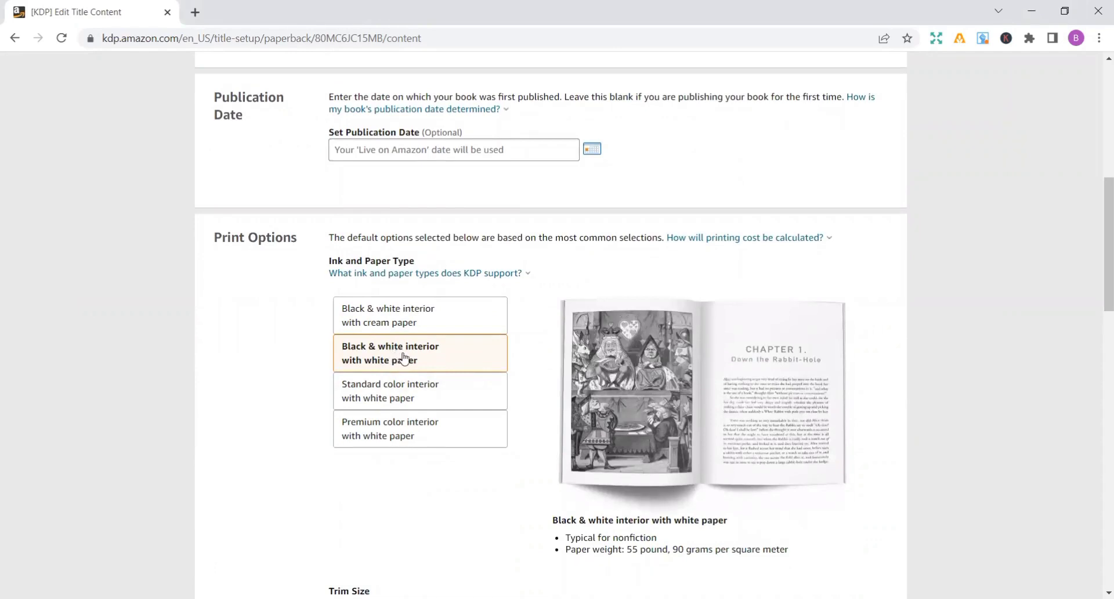
click(406, 359)
scroll(405, 359, down, 3)
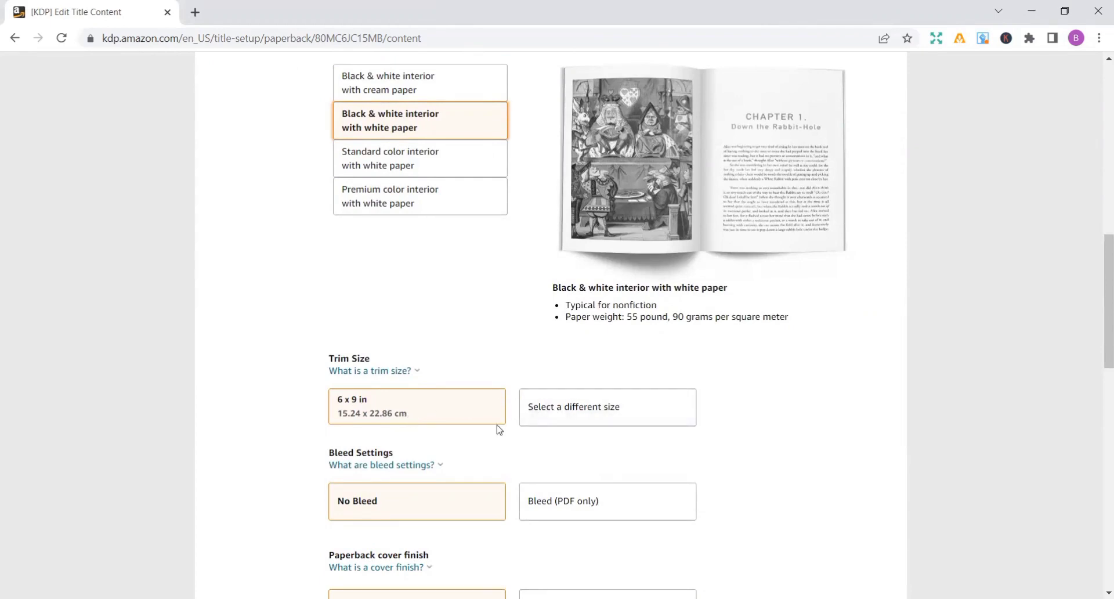
click(589, 414)
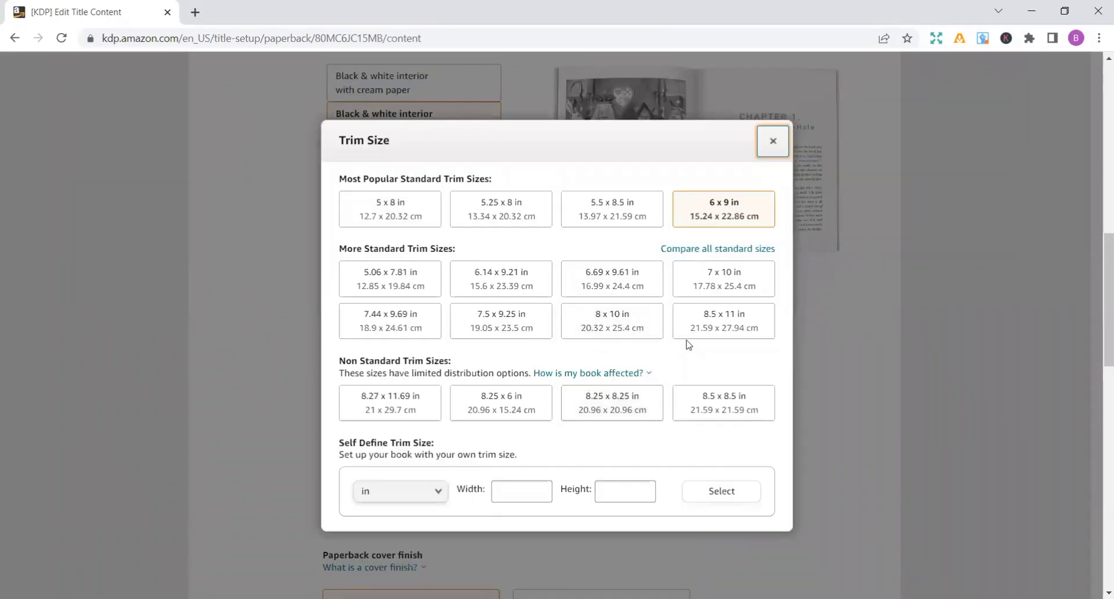
click(719, 321)
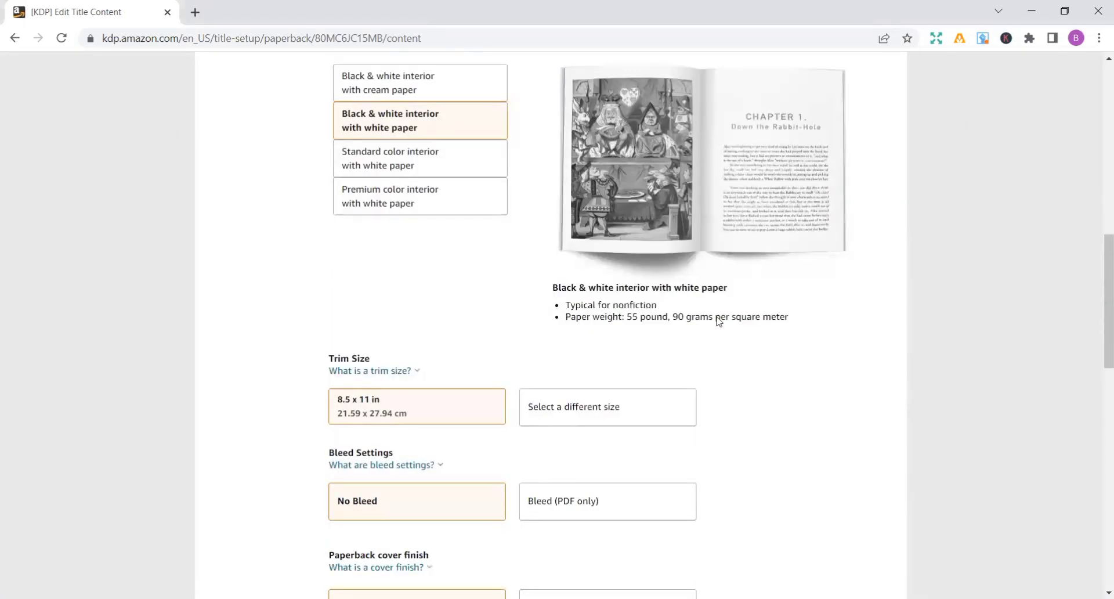
- Set the bleed setting to No Bleed and the paperback cover finish to Matte
click(381, 518)
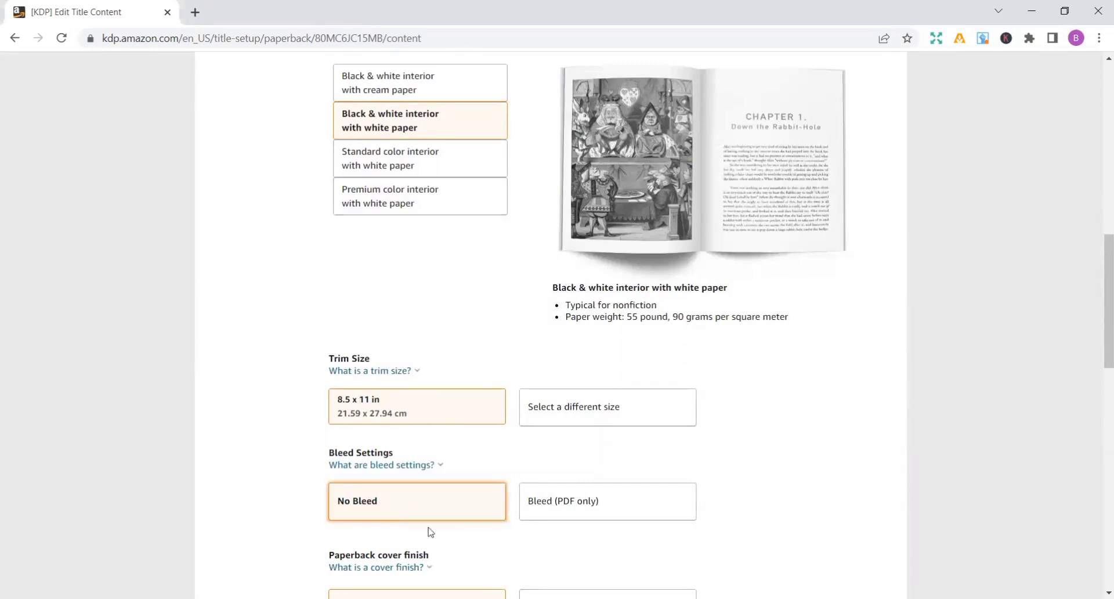
scroll(849, 494, down, 2)
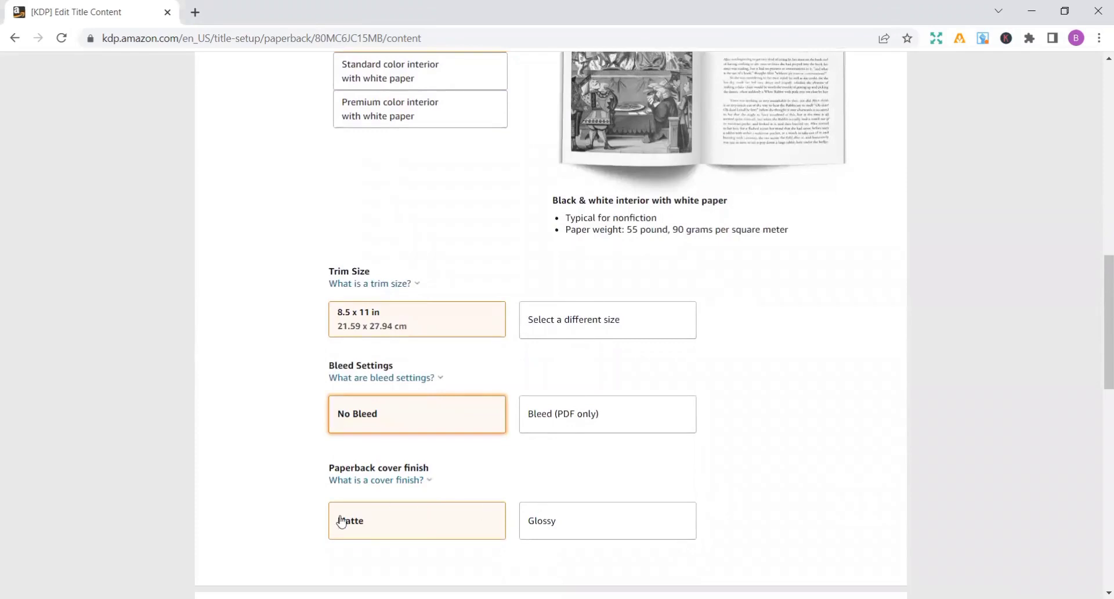
click(372, 532)
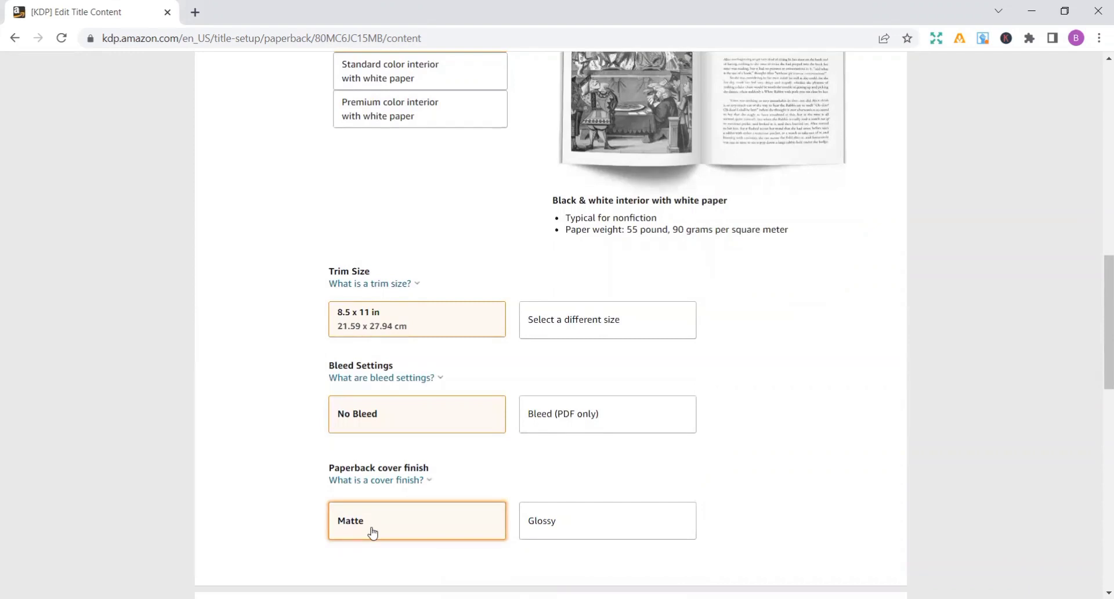
- Upload the MANDALAS BOOK PDF from the Downloads folder as the paperback manuscript
click(1098, 432)
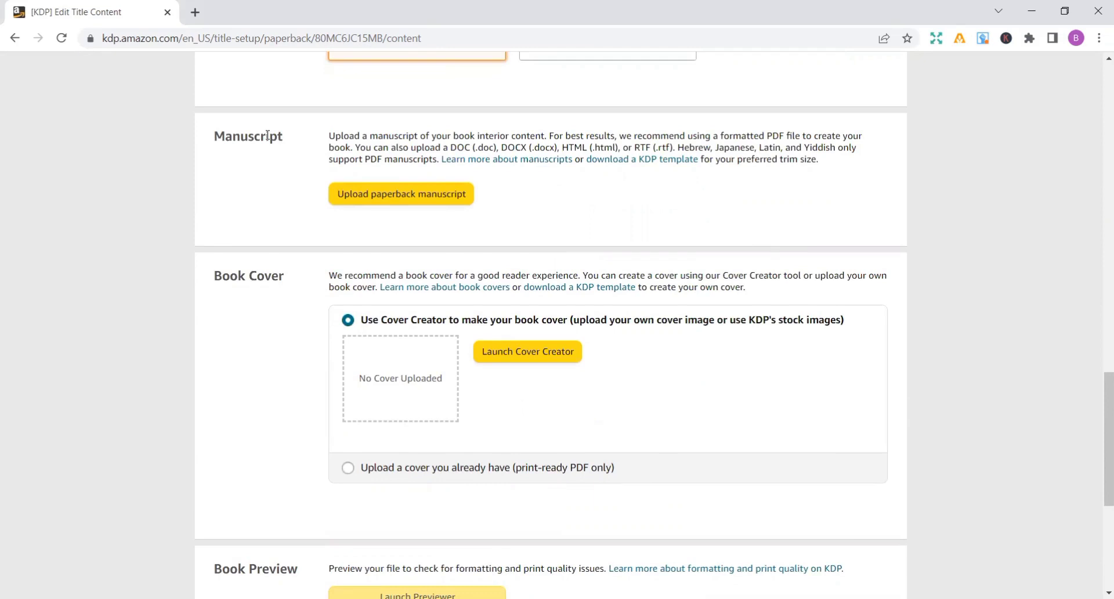
click(400, 197)
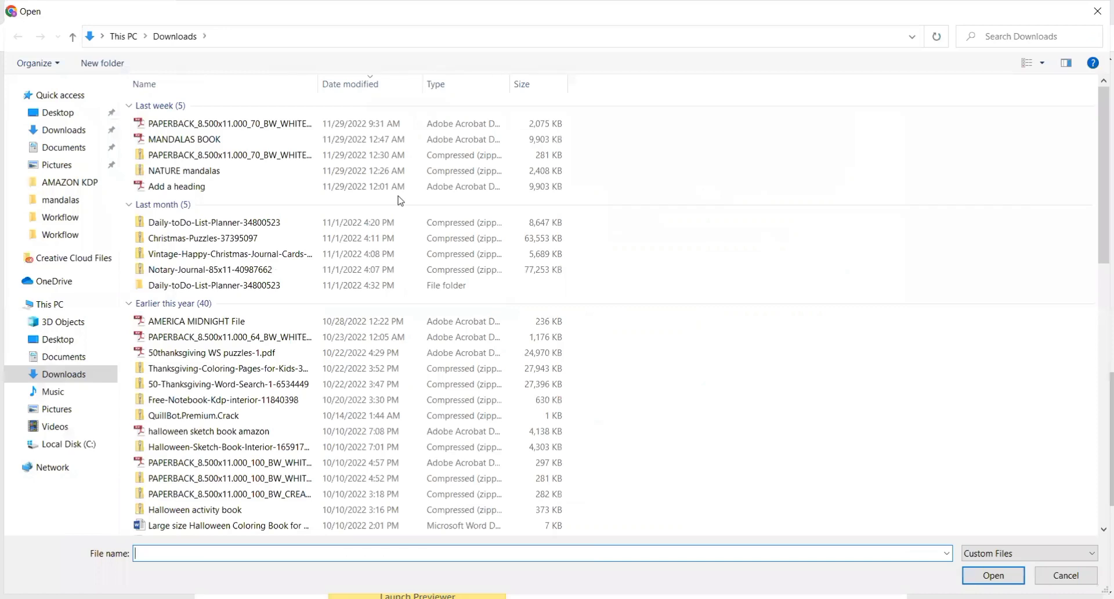
click(236, 142)
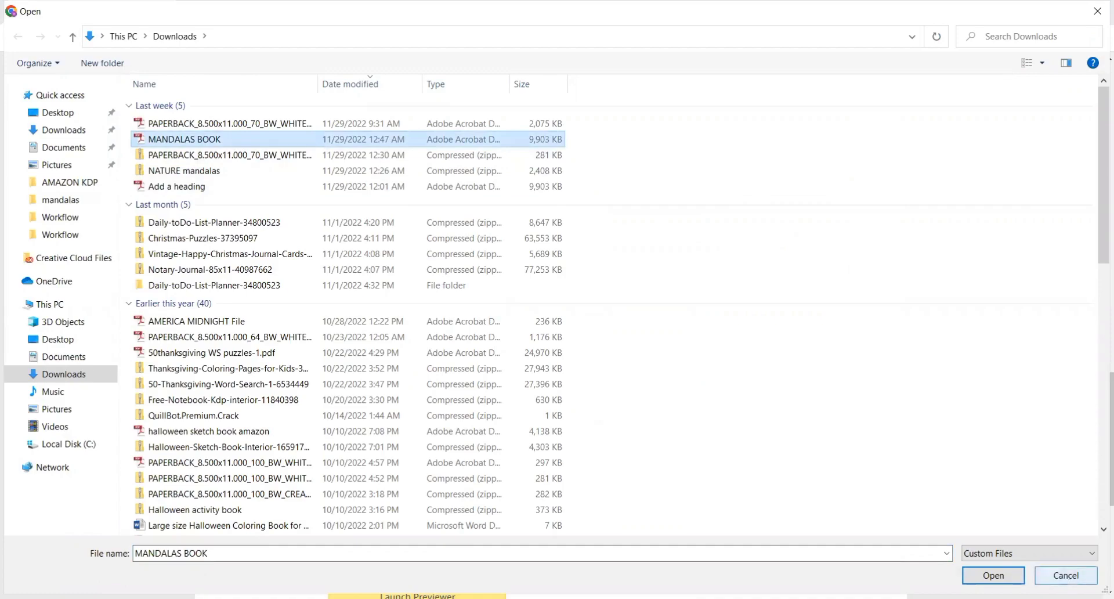
click(992, 575)
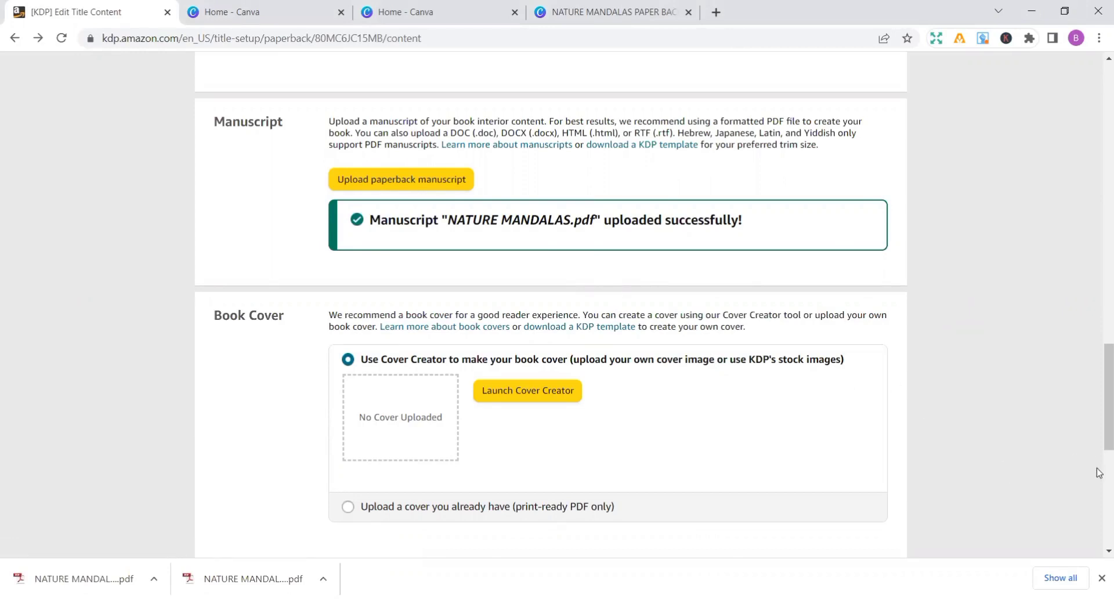
- Choose to use an existing print-ready cover and upload the NATURE MANDALAS PAPER BACK PDF from Downloads as the book cover
scroll(1098, 471, down, 8)
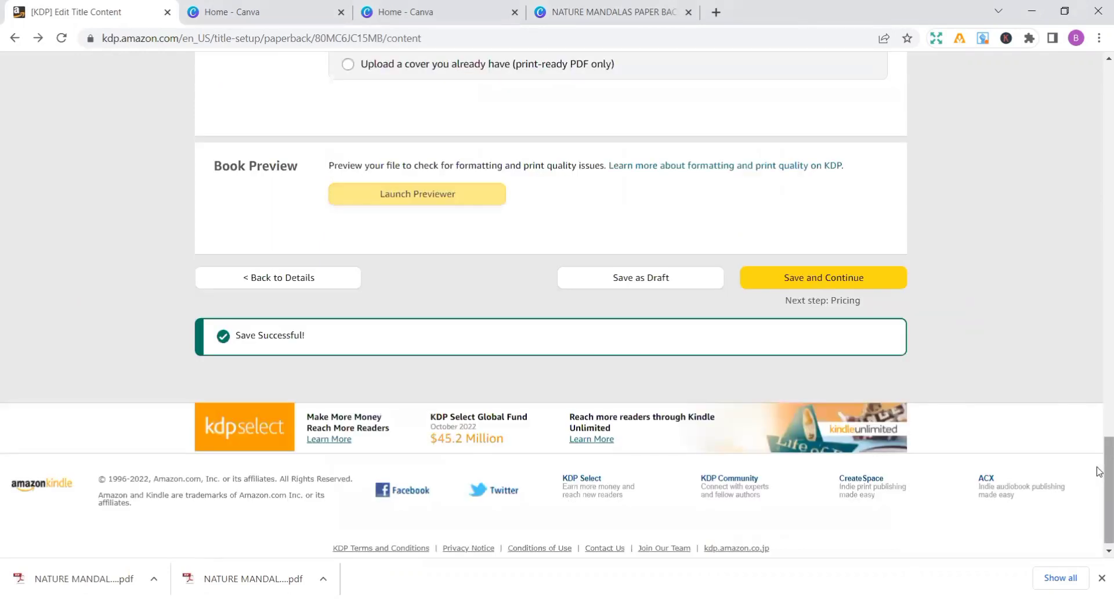
scroll(1098, 471, up, 4)
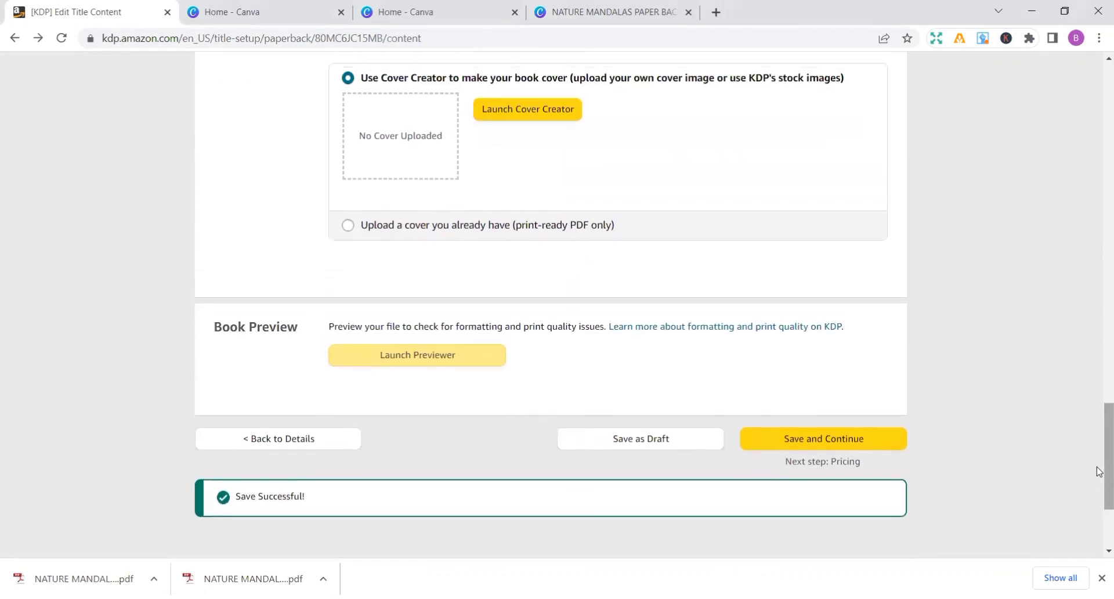
scroll(1098, 471, up, 1)
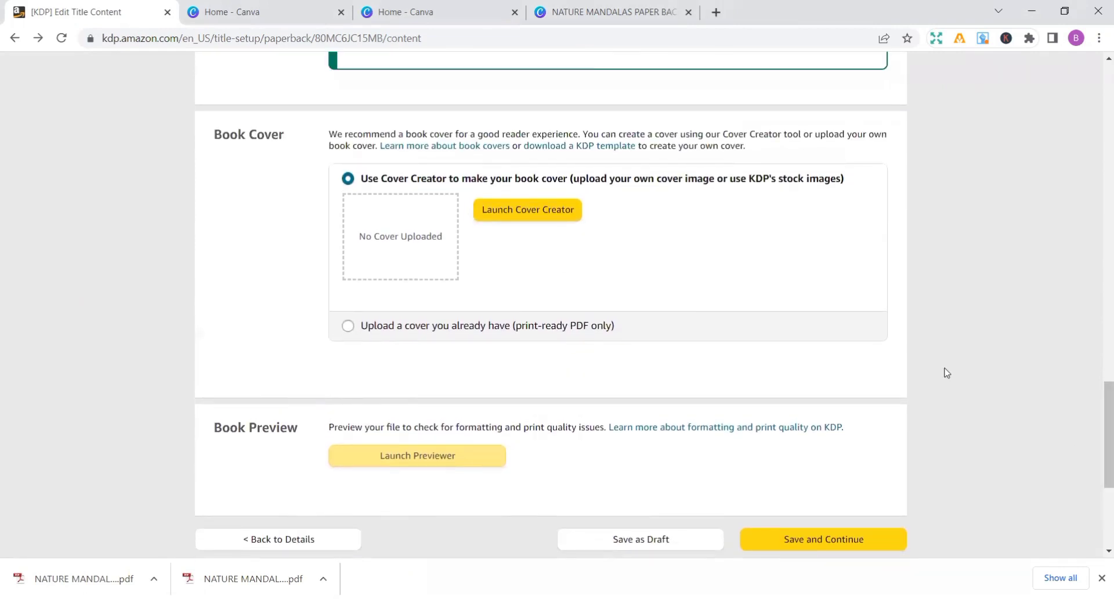
scroll(947, 372, up, 1)
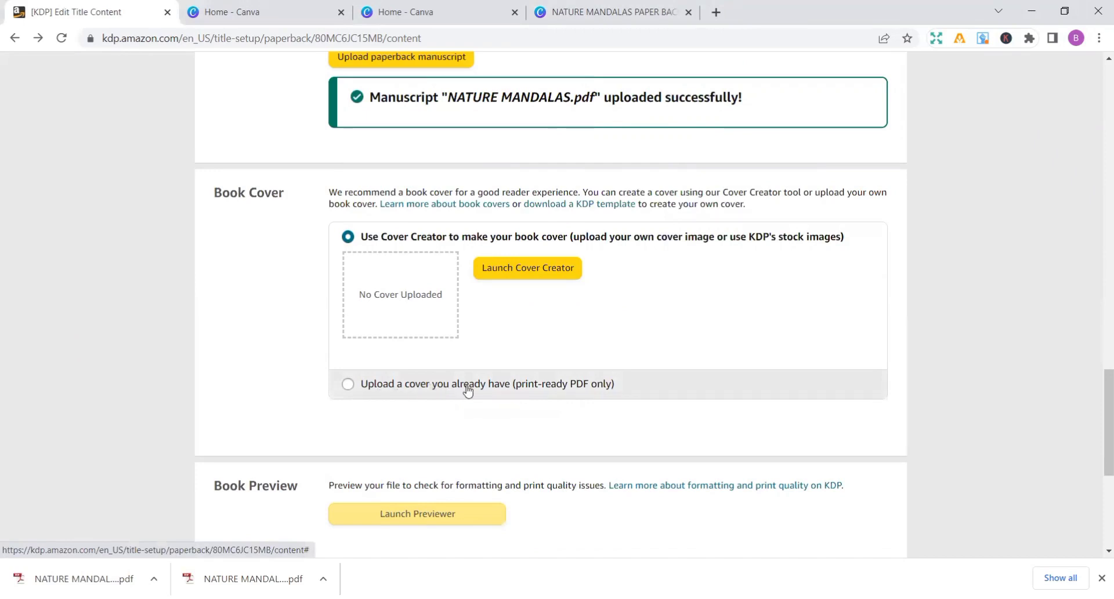
click(349, 384)
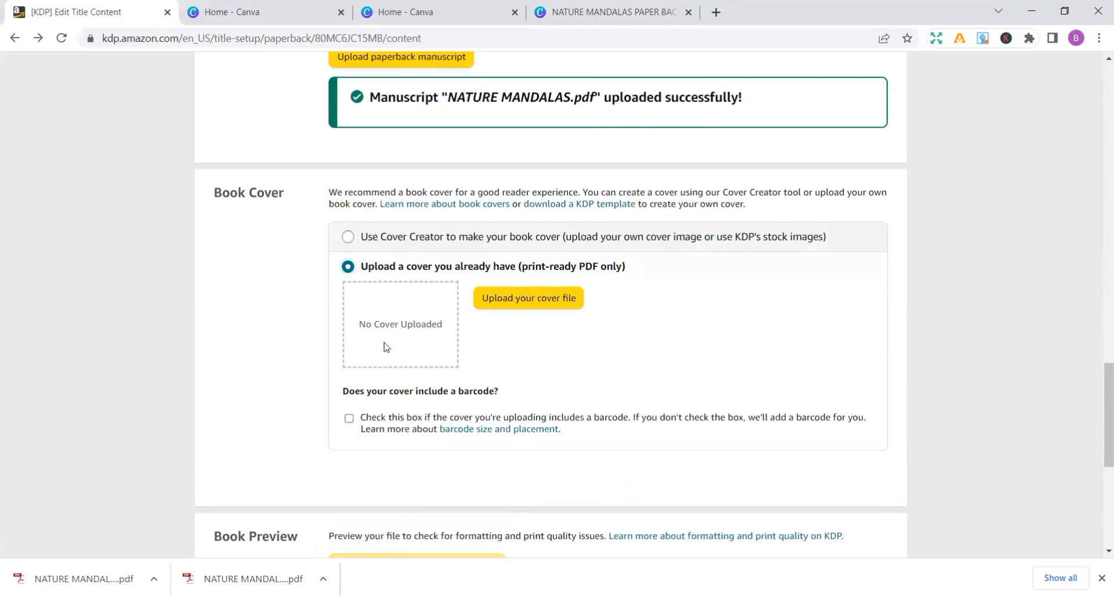
click(519, 310)
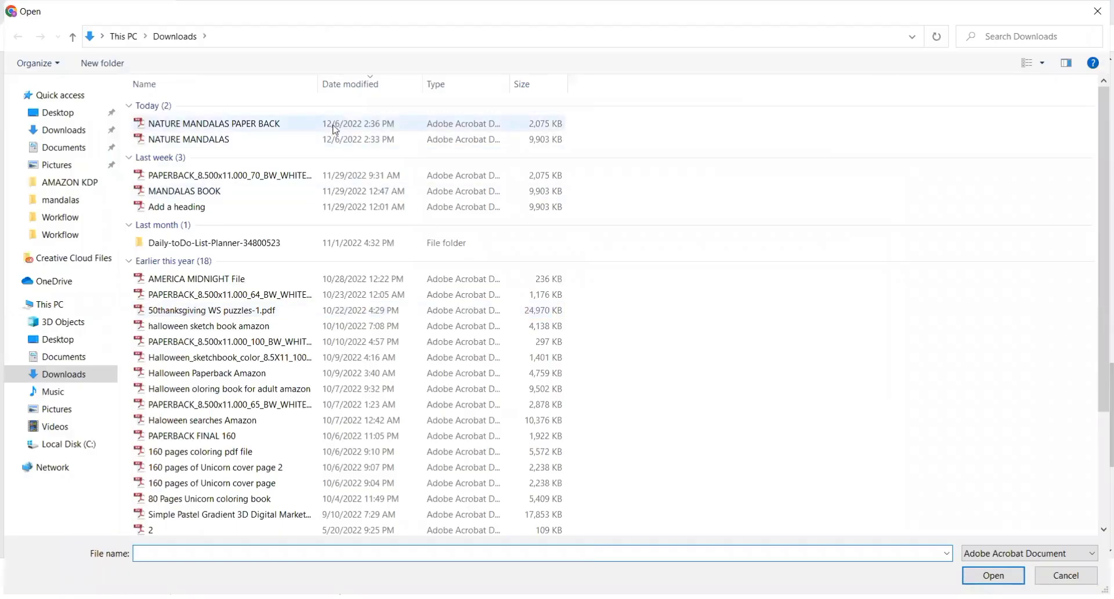
click(334, 127)
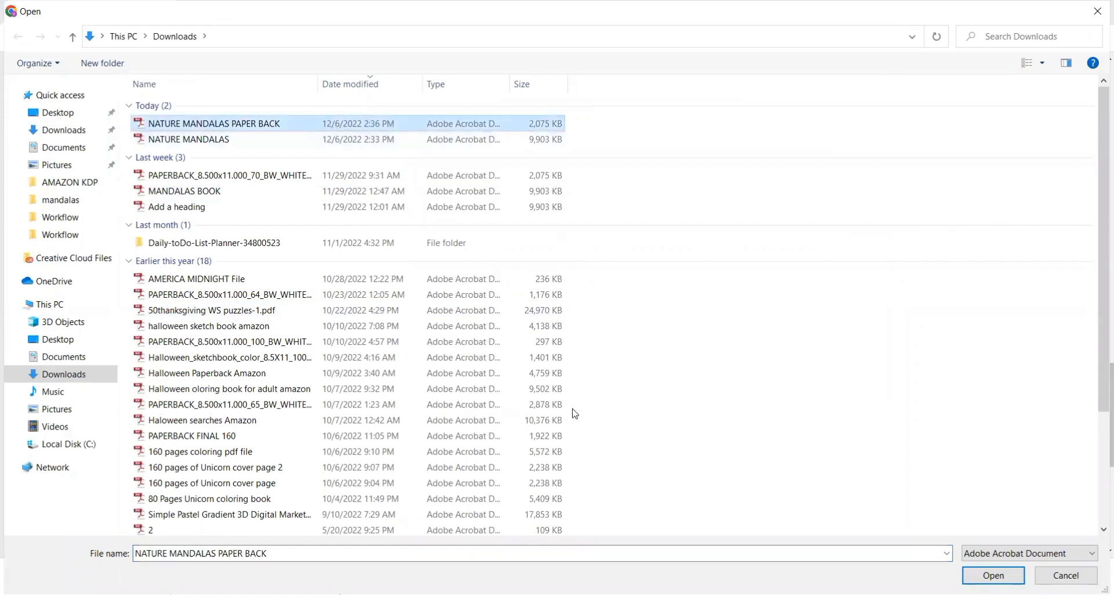
click(978, 576)
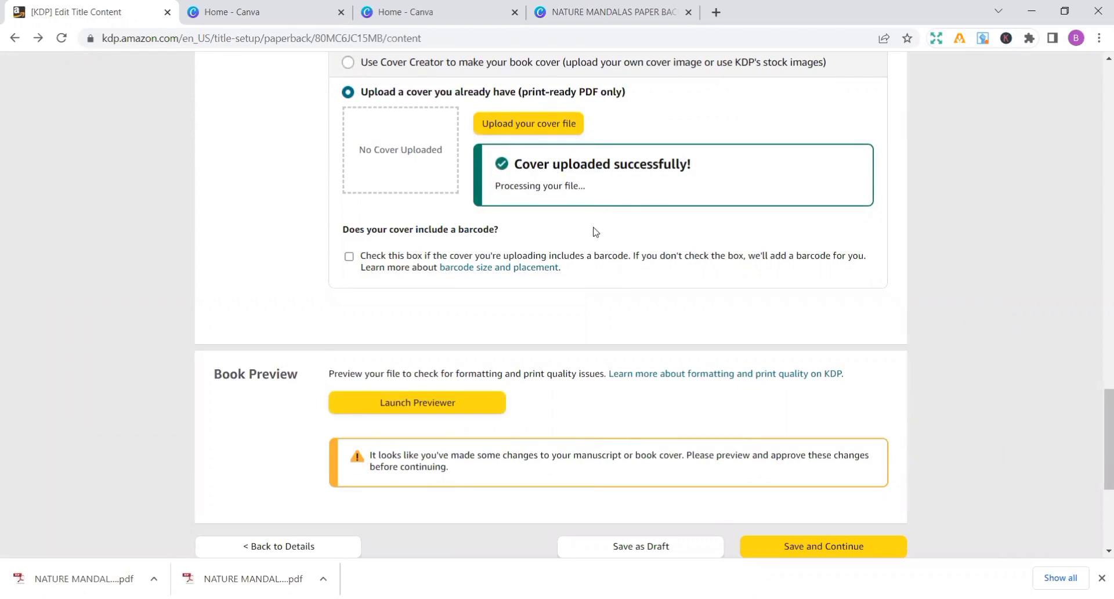
- Open the book in the print previewer and approve the cover and manuscript
scroll(987, 227, up, 4)
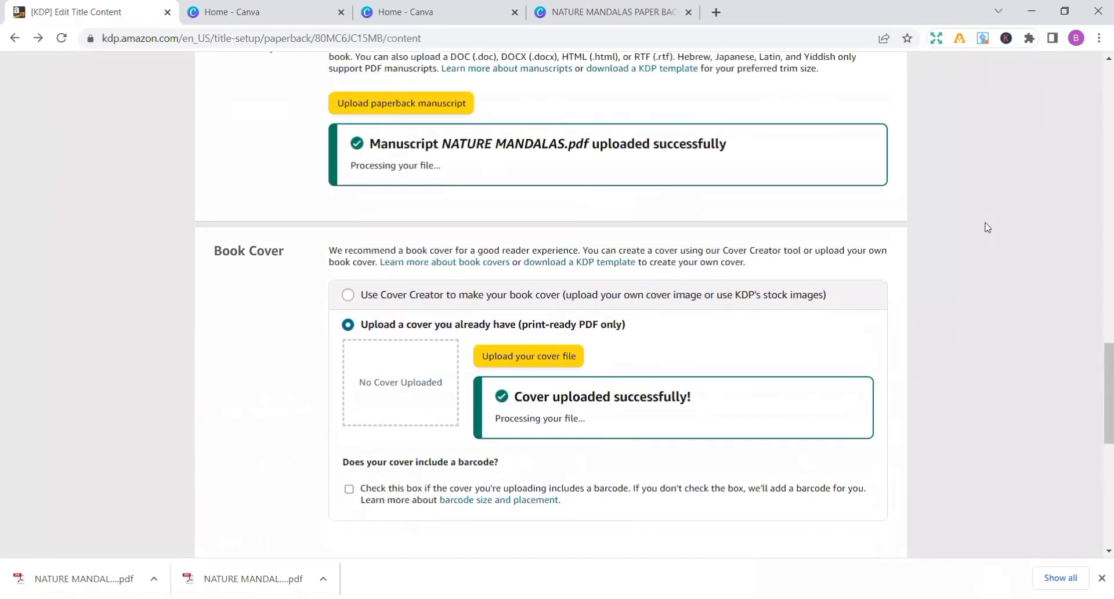
scroll(987, 227, down, 4)
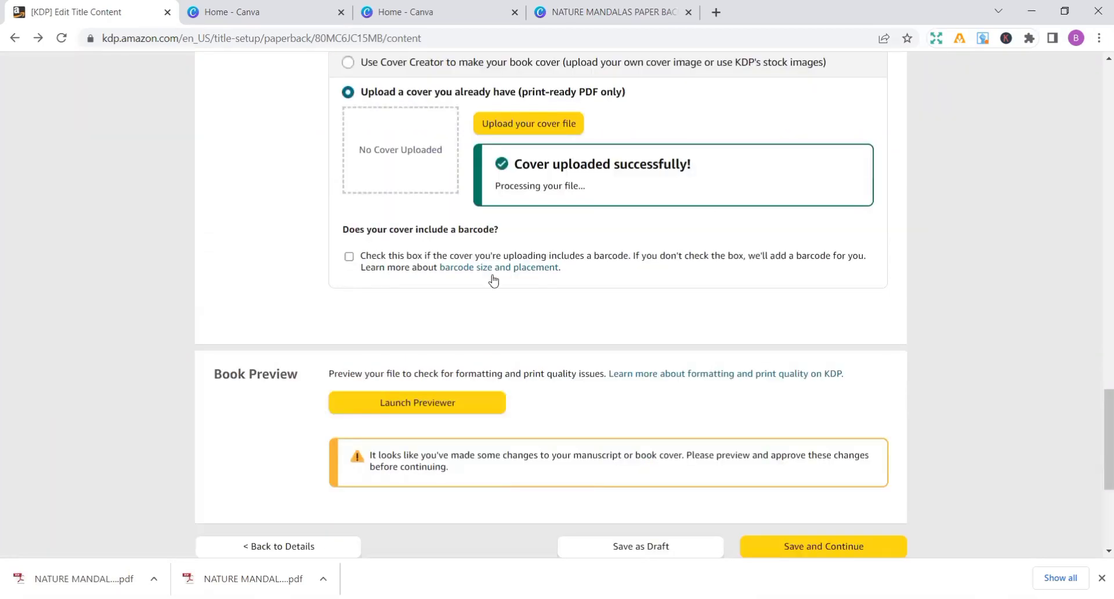
click(421, 402)
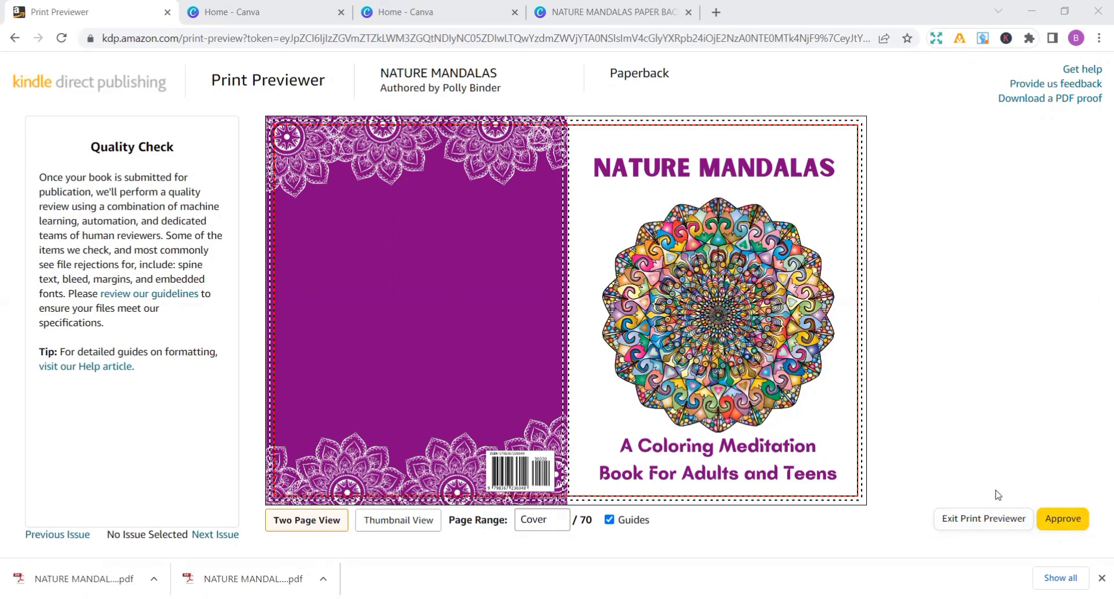
click(1070, 523)
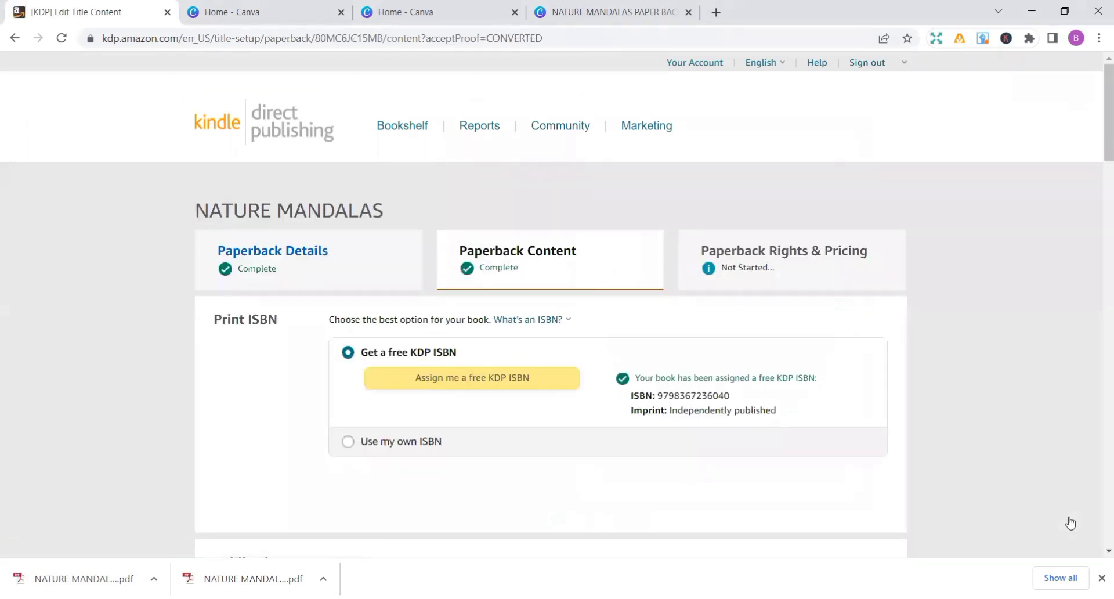
- Check the print summary and printing costs, then save the paperback content and continue to the rights and pricing stage
scroll(1070, 523, down, 8)
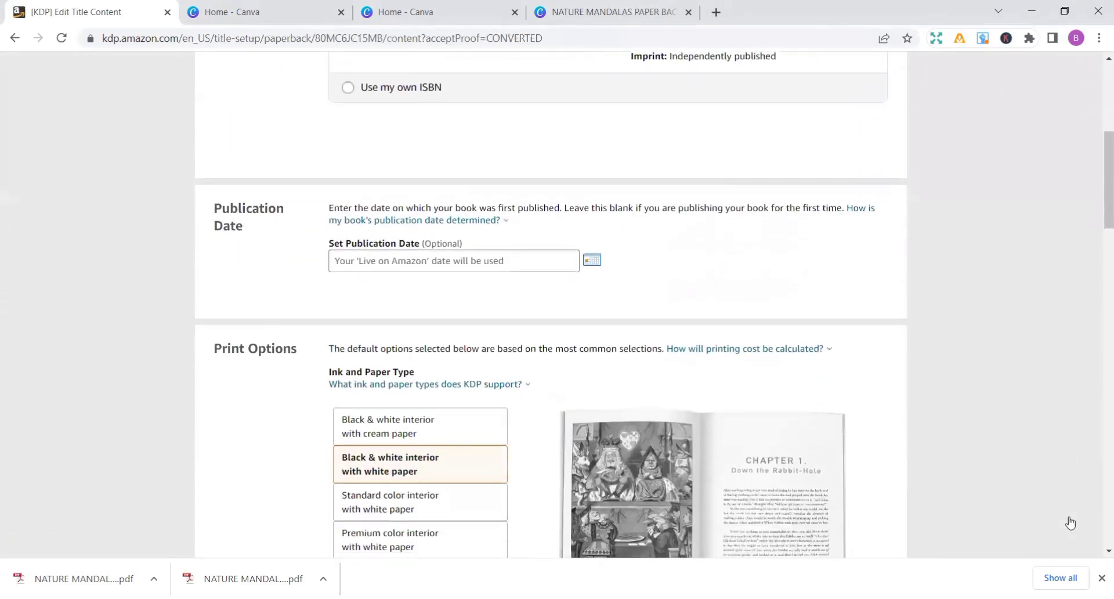
scroll(1070, 522, down, 5)
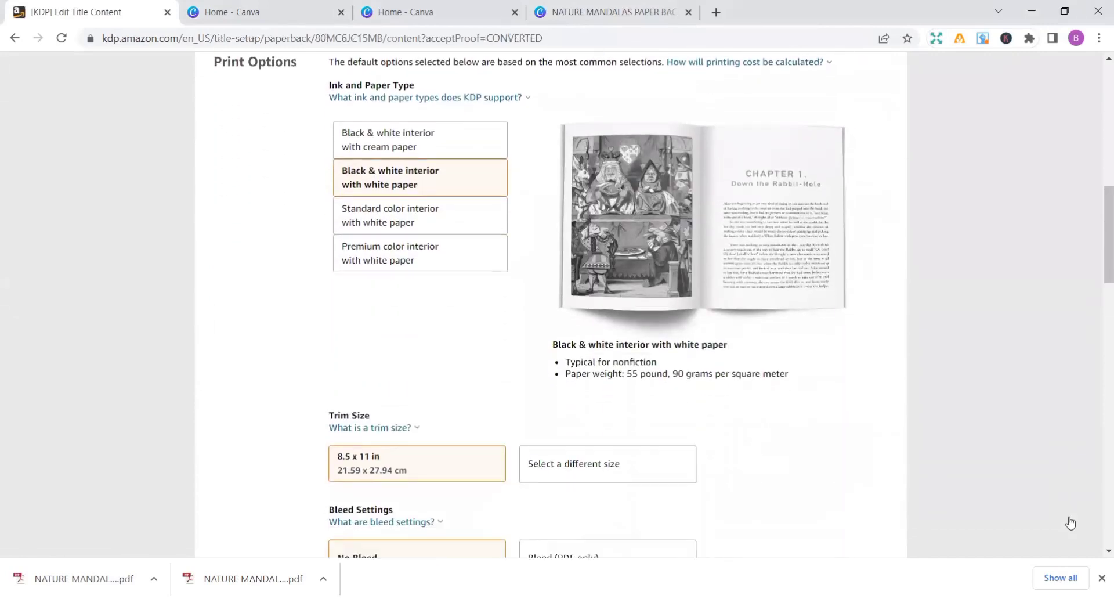
scroll(1070, 523, down, 6)
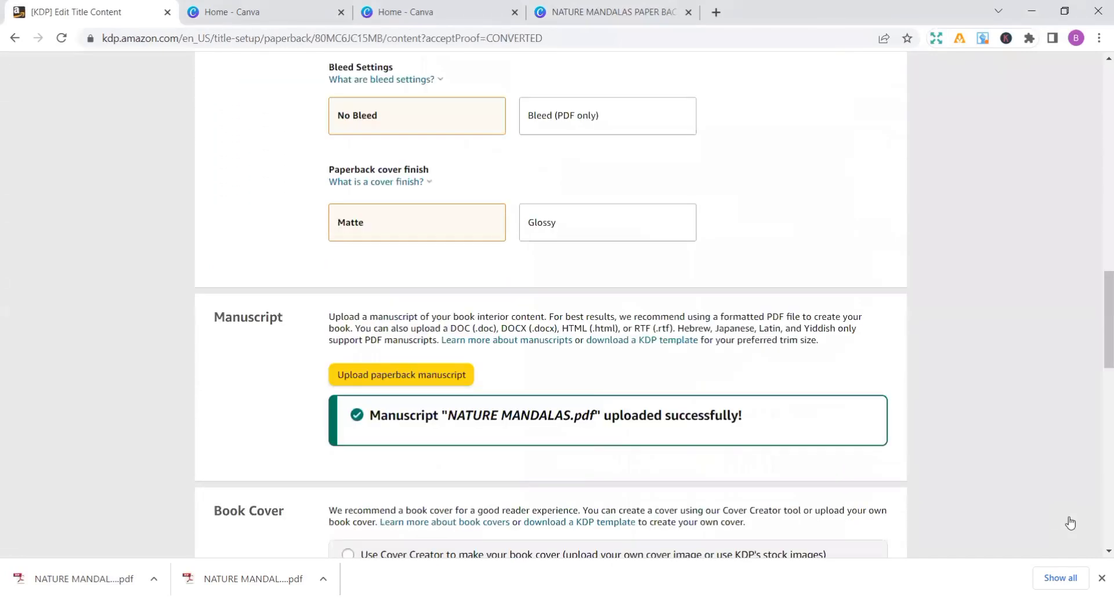
scroll(1070, 523, down, 7)
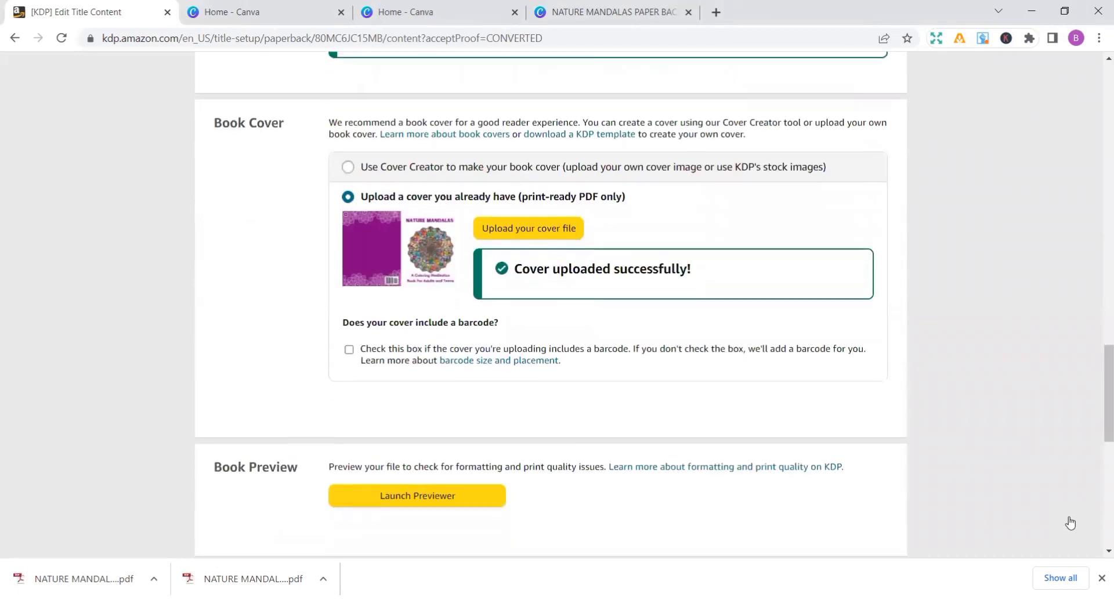
scroll(1070, 523, down, 4)
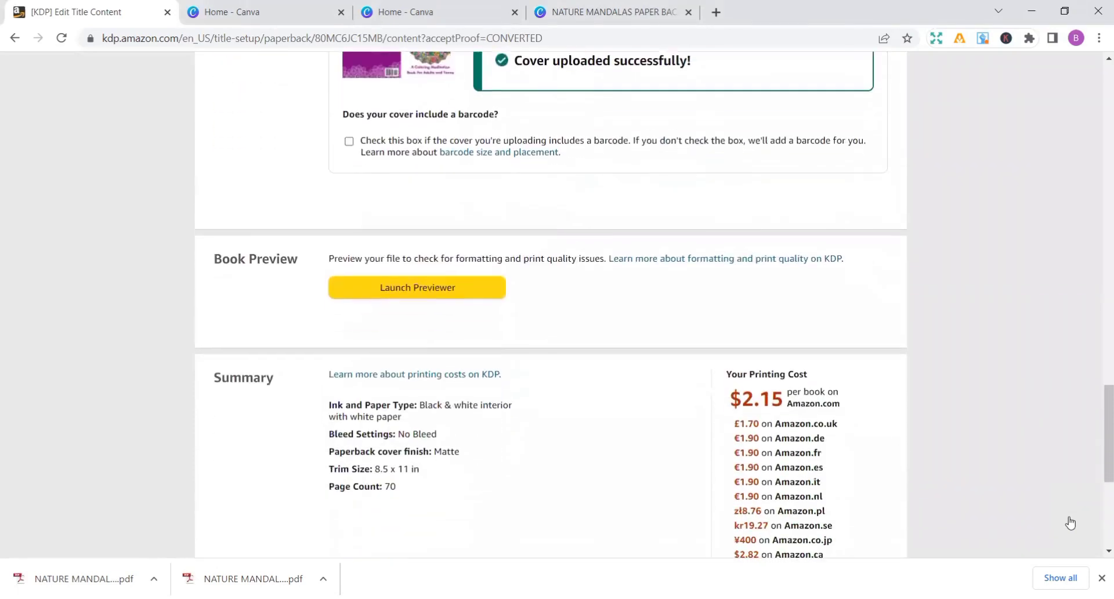
scroll(1070, 523, down, 2)
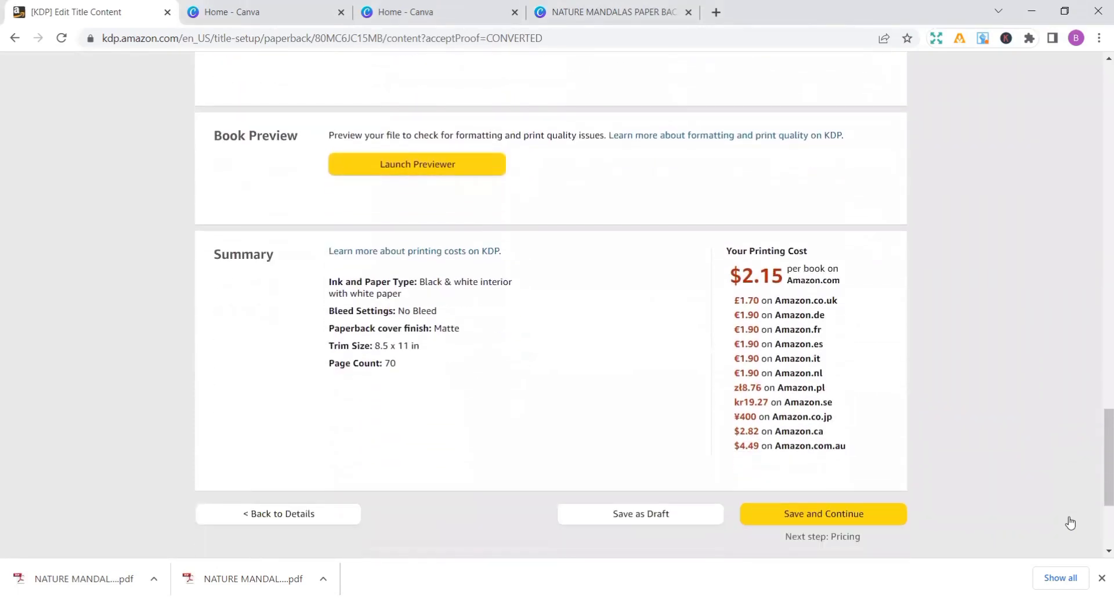
scroll(1070, 523, down, 1)
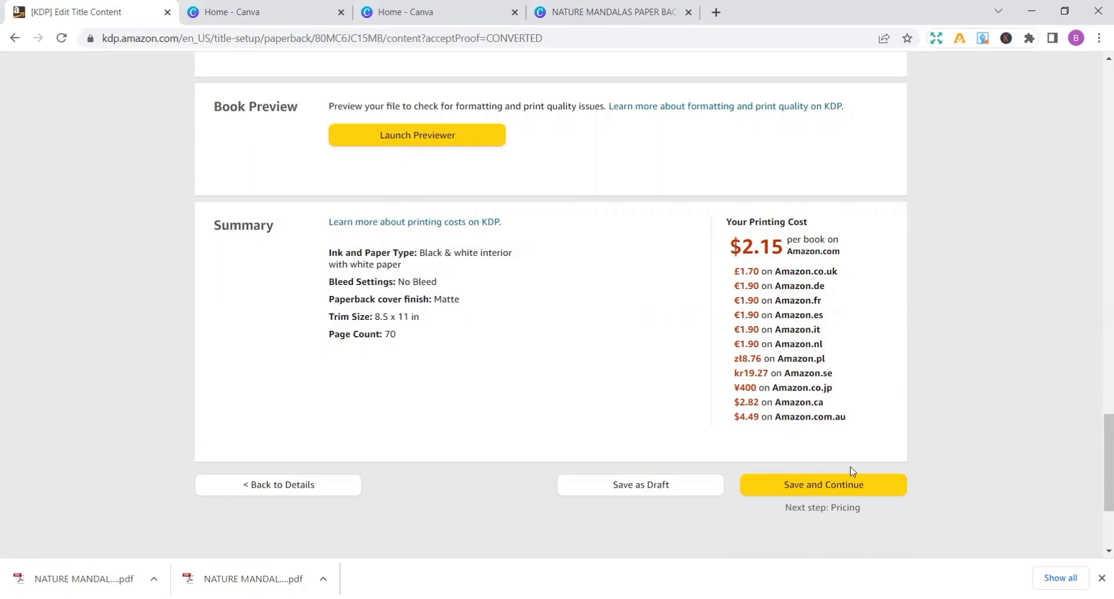
click(826, 484)
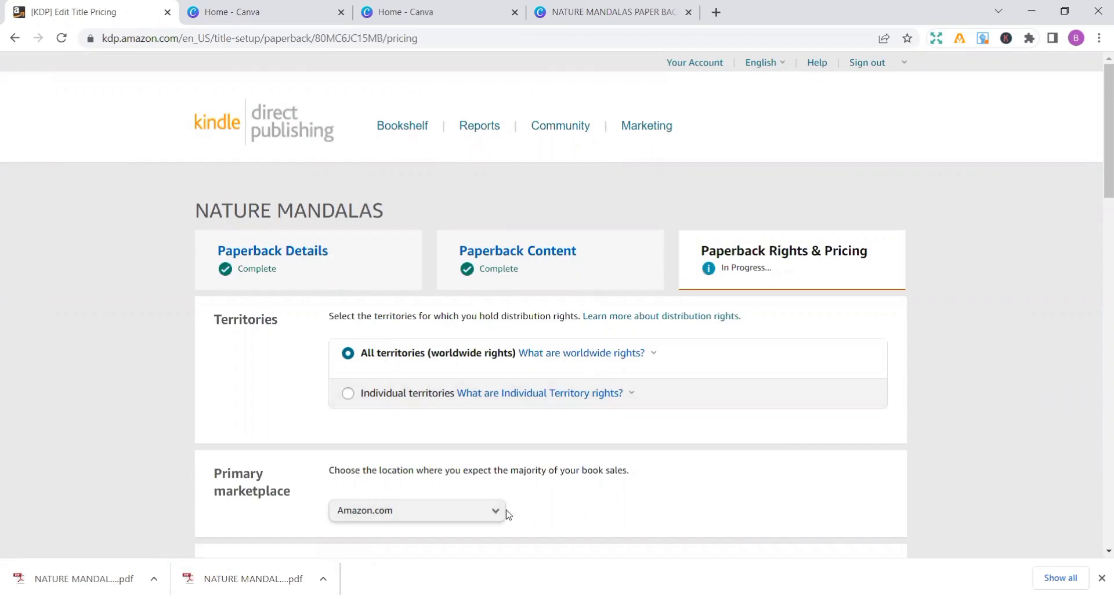
- Set the Amazon.com list price to 6.99 USD and enable Expanded Distribution for the offered marketplaces
scroll(506, 514, down, 3)
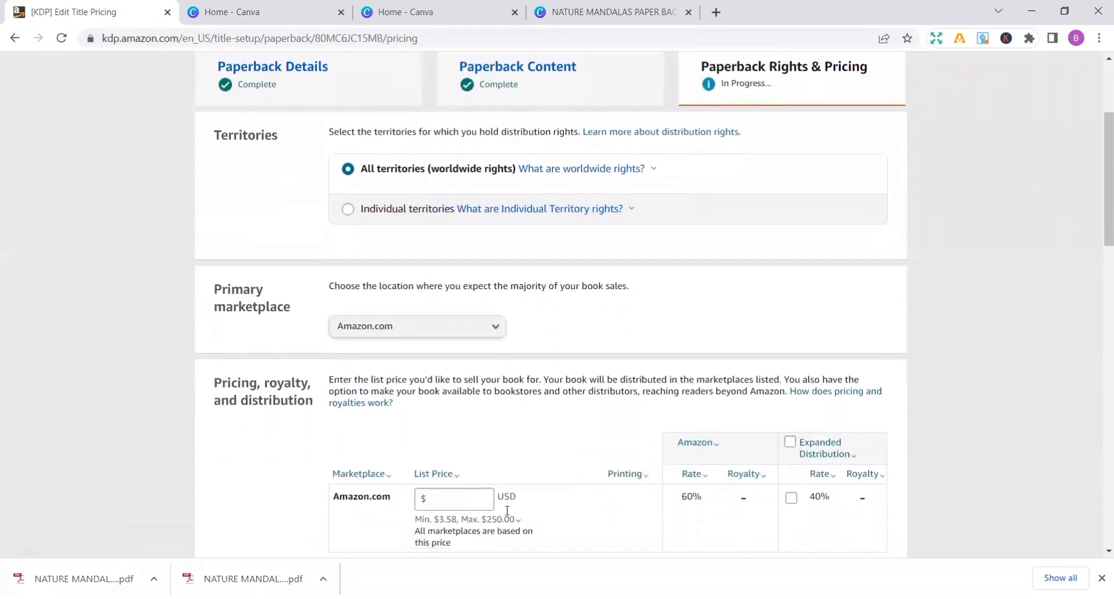
scroll(506, 511, down, 3)
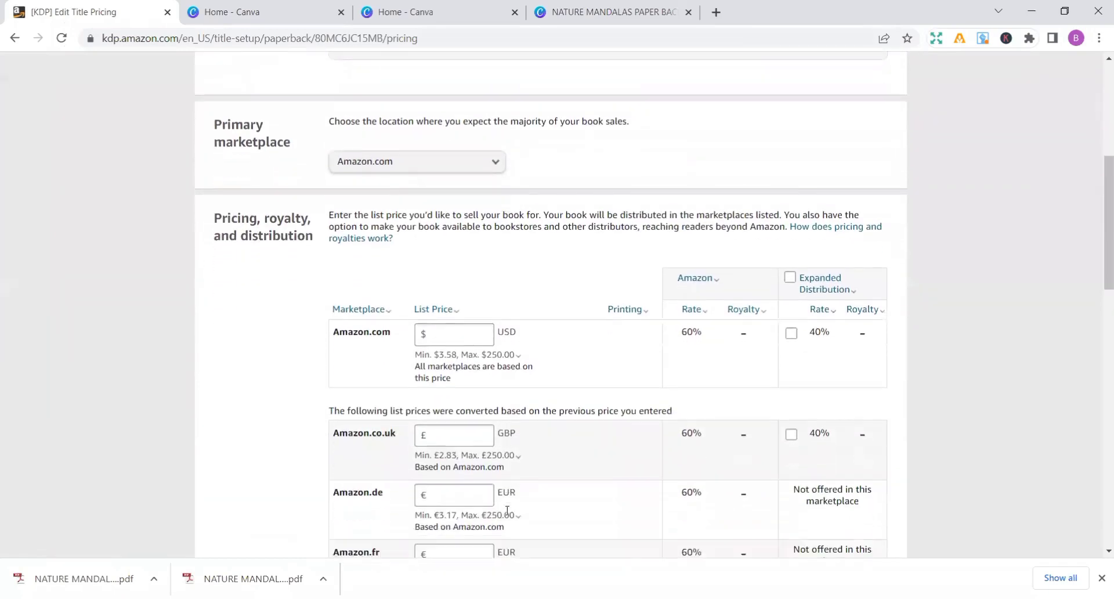
scroll(507, 511, down, 1)
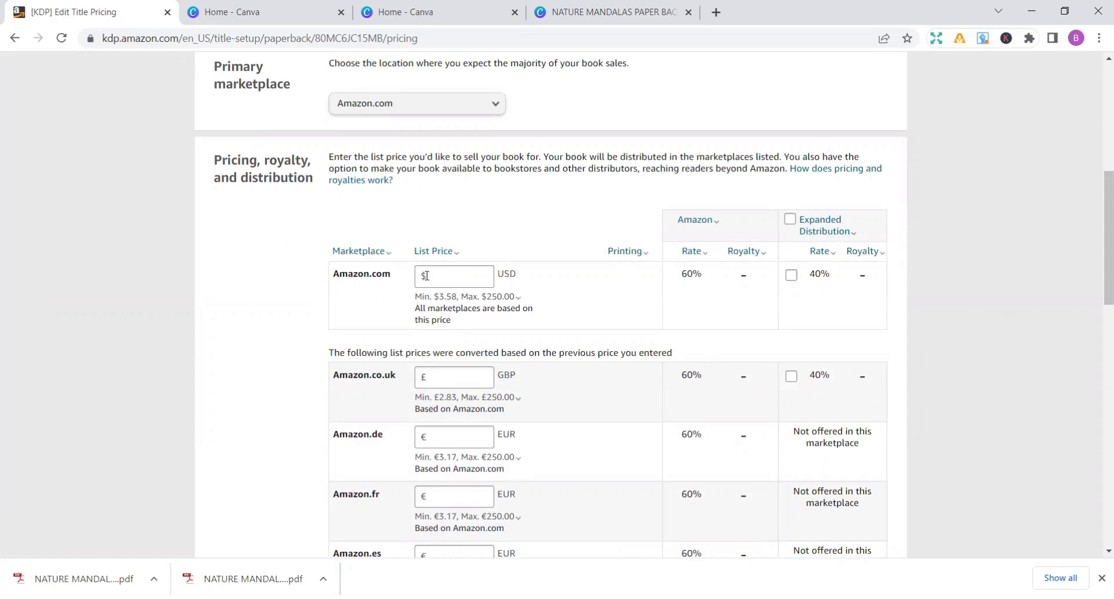
click(426, 276)
text(5.99)
key(BackSpace)
key(BackSpace)
key(BackSpace)
key(BackSpace)
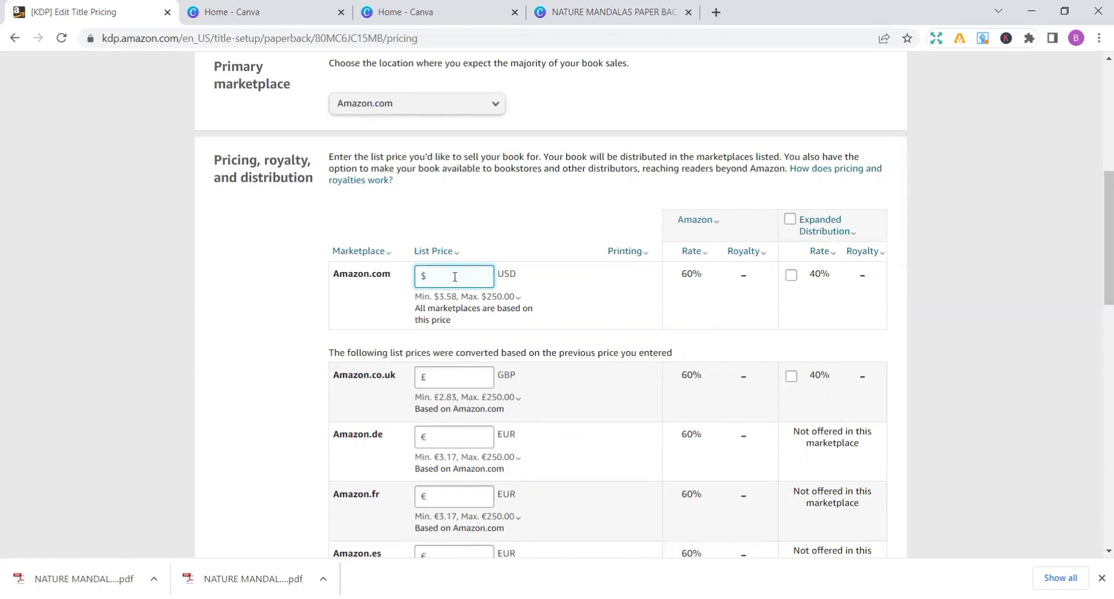
text(6.99)
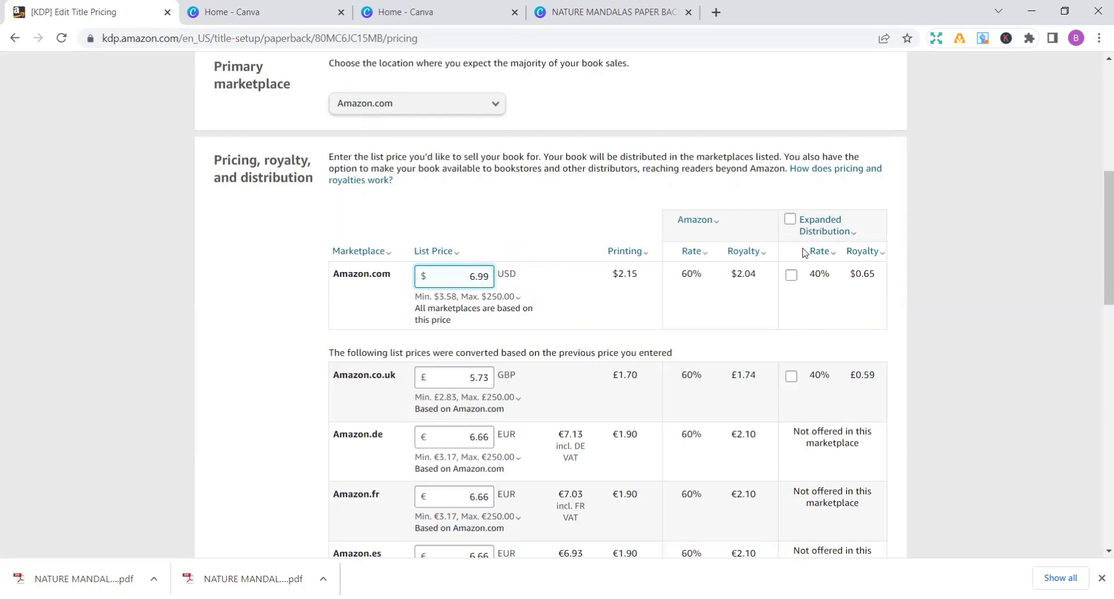
click(791, 219)
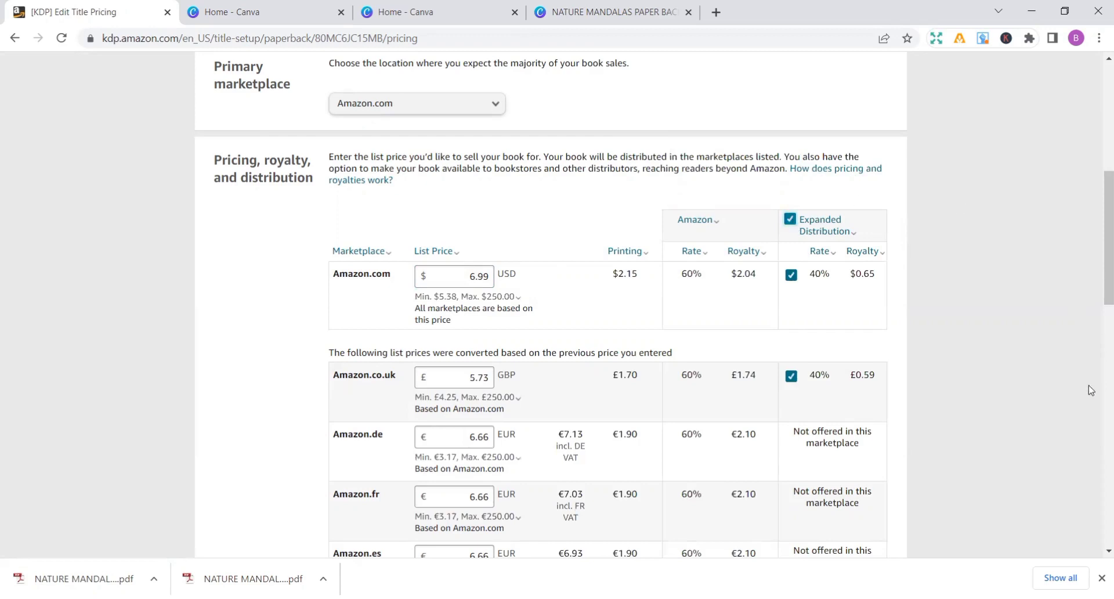
- Review the converted prices for the other marketplaces and publish the paperback book
scroll(1091, 390, down, 3)
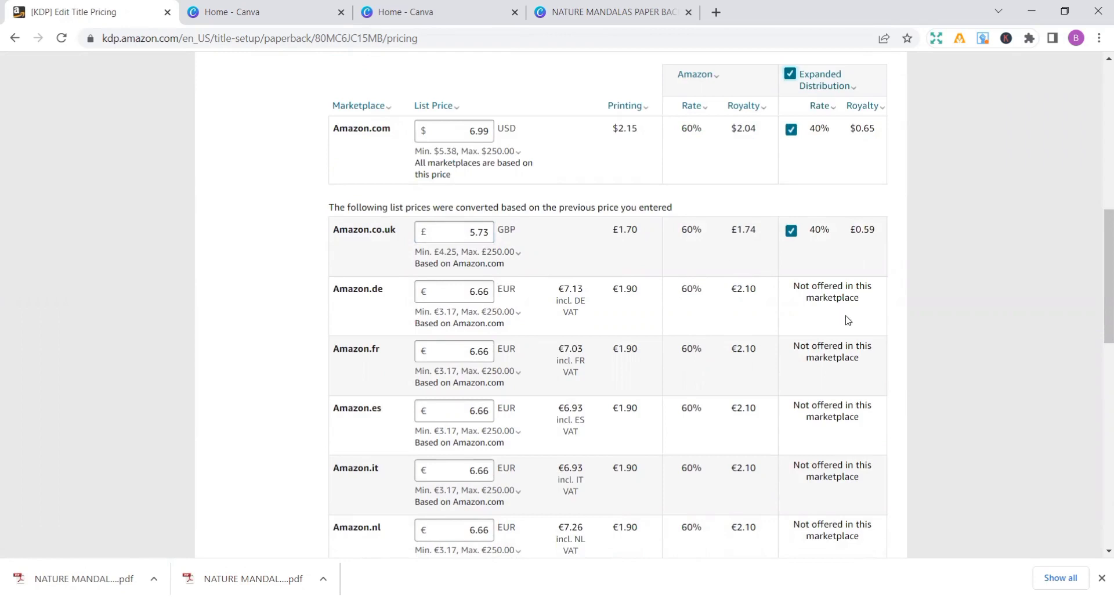
scroll(1003, 367, down, 1)
scroll(1002, 366, down, 4)
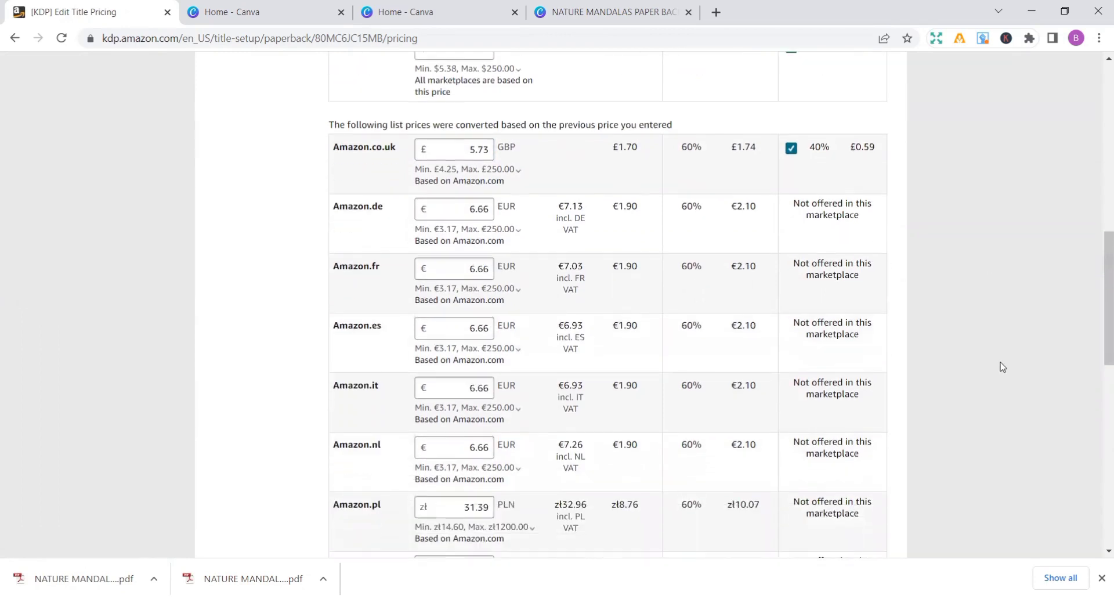
scroll(1002, 366, down, 5)
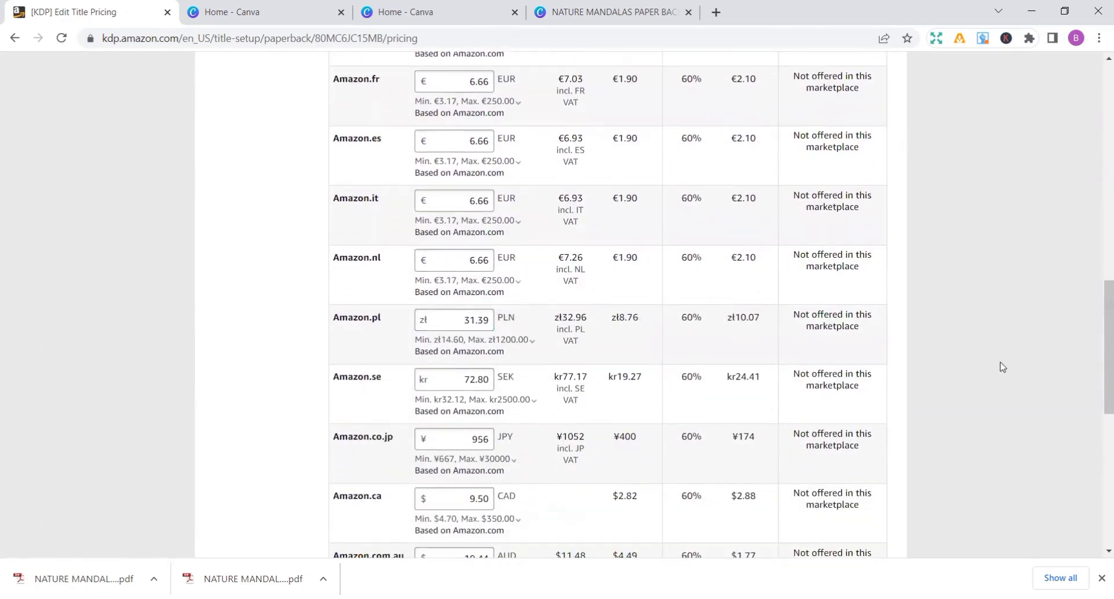
scroll(1003, 367, down, 4)
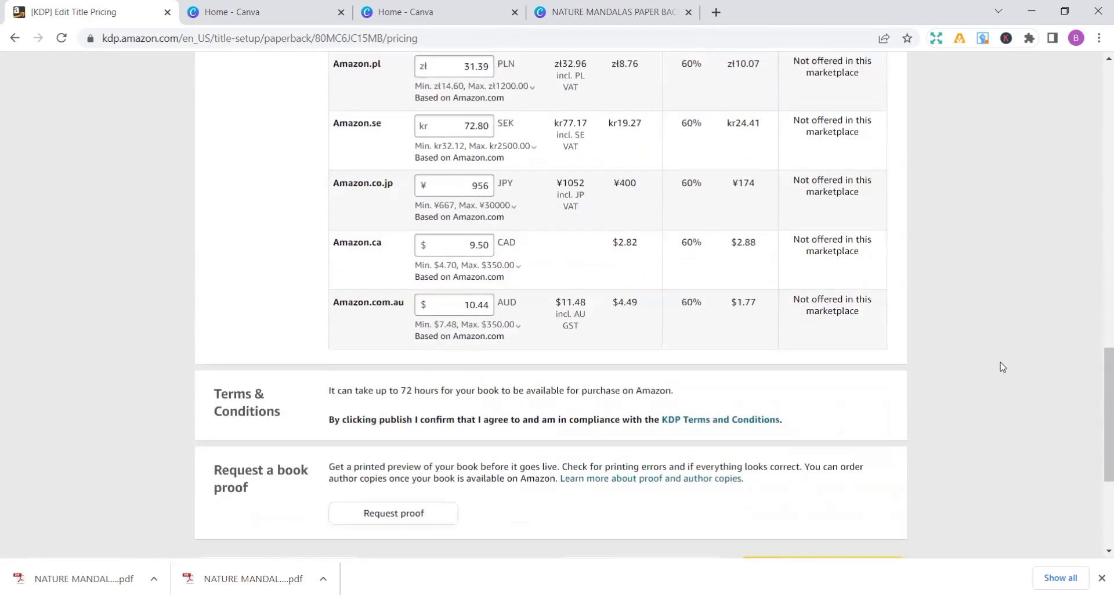
scroll(1002, 367, down, 1)
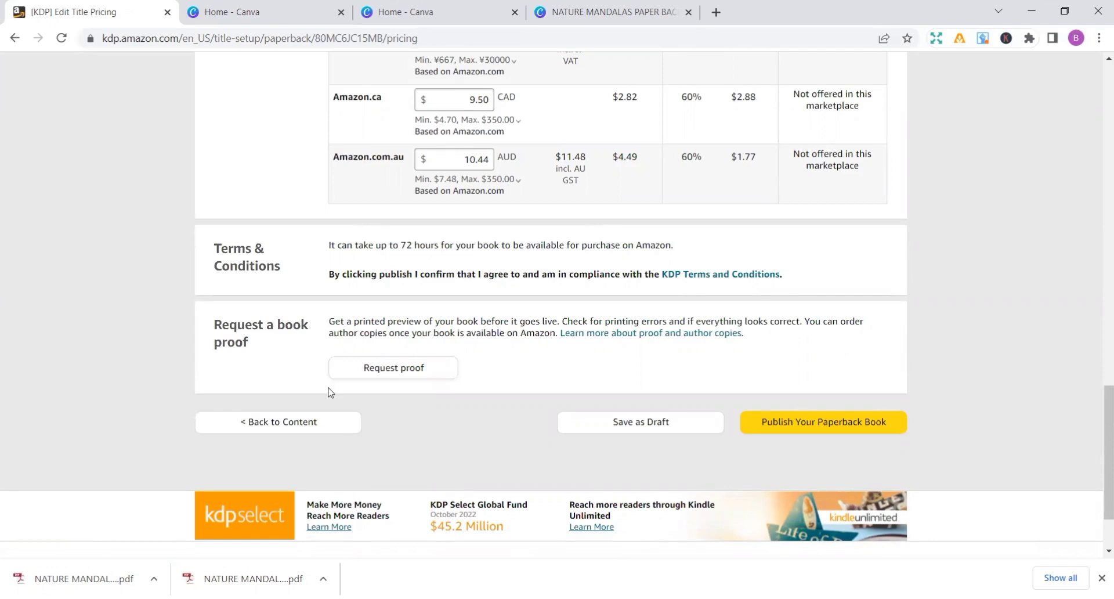
click(833, 421)
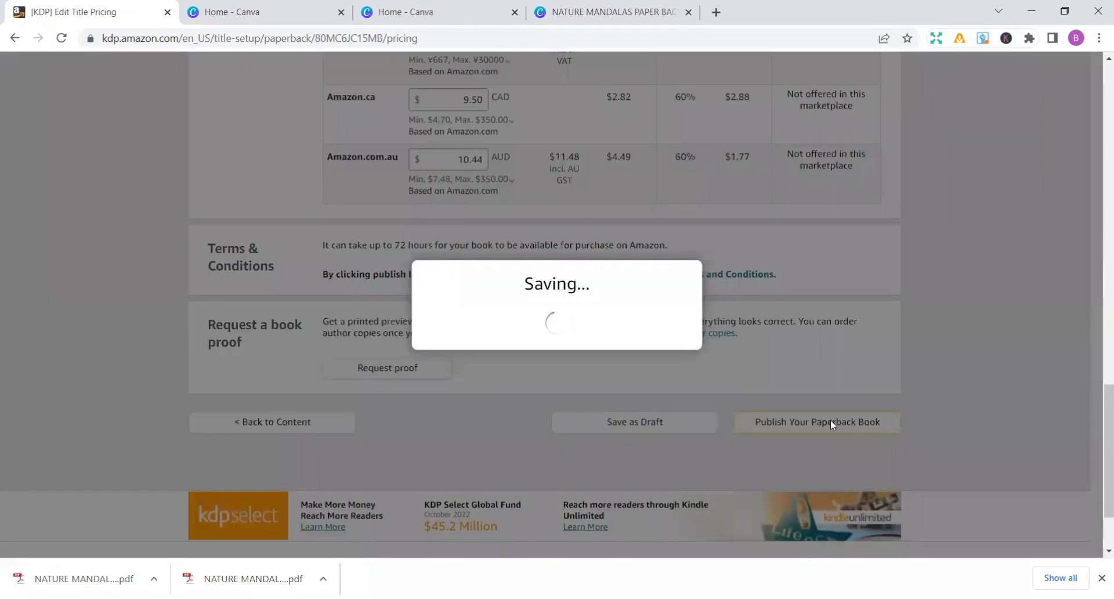